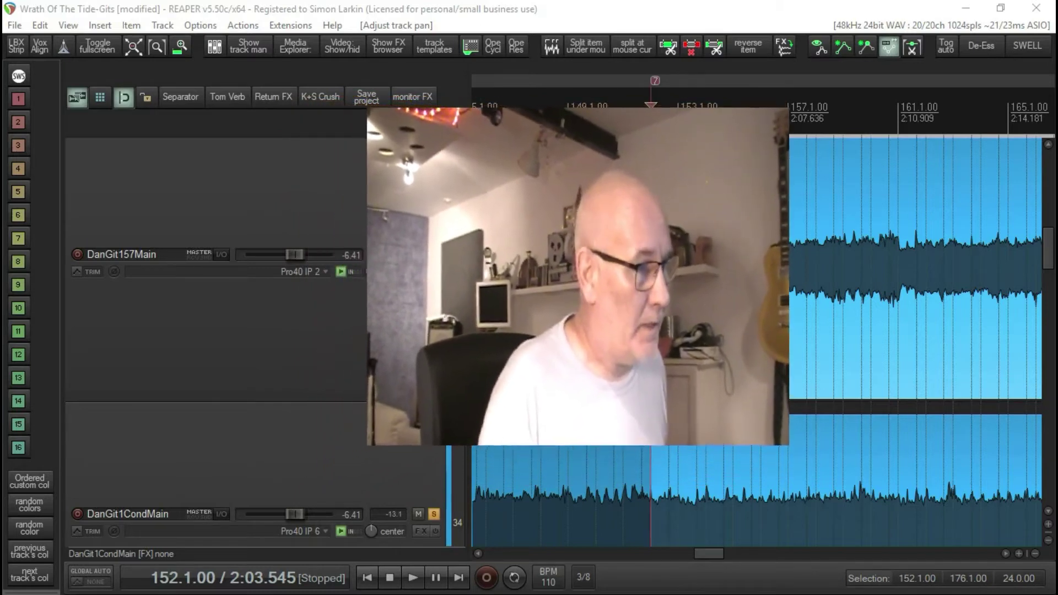
# Play the two guitar tracks from bar 152 through the passage, then stop playback
pyautogui.scroll(-4, 719, 440)
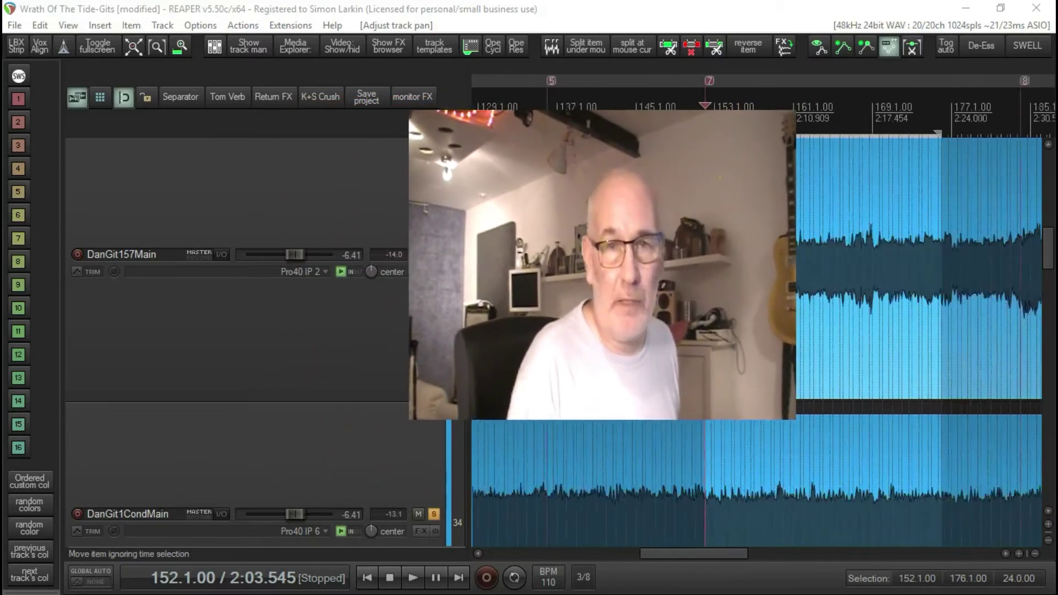
pyautogui.moveTo(695, 554); pyautogui.dragTo(721, 570)
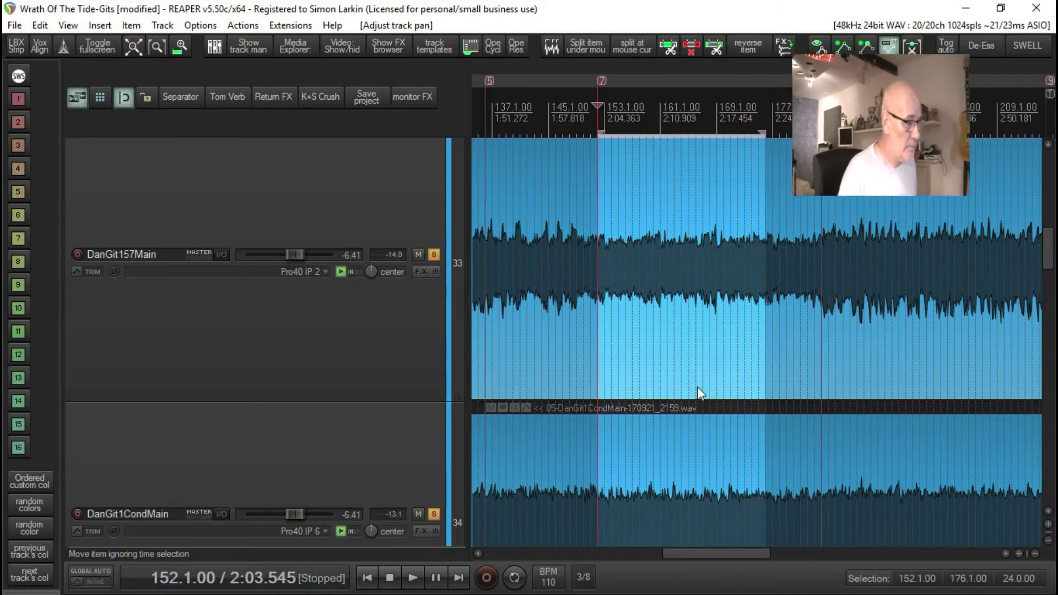
pyautogui.press('space')
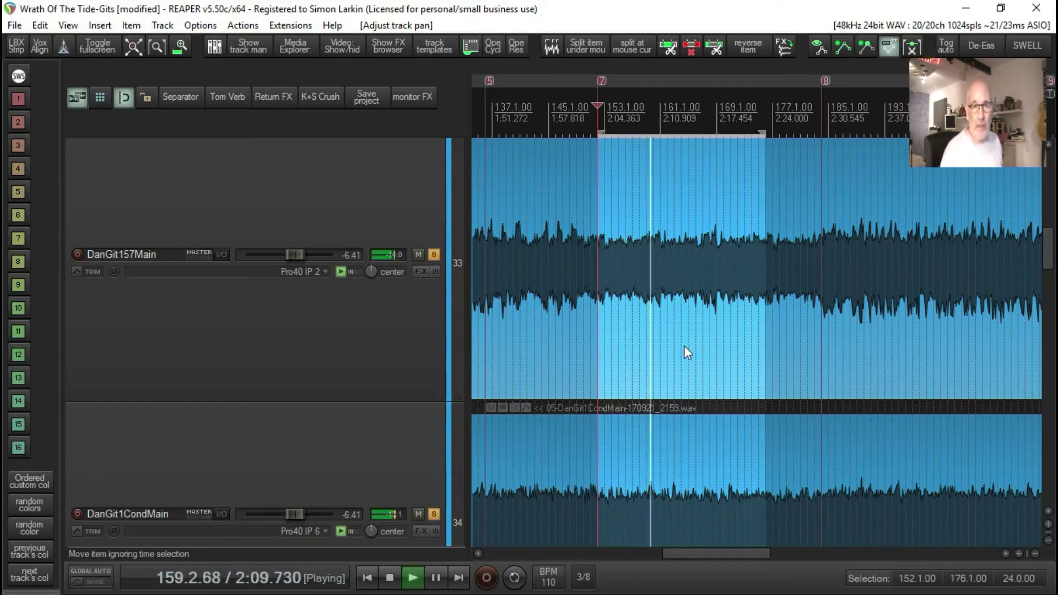
pyautogui.press('space')
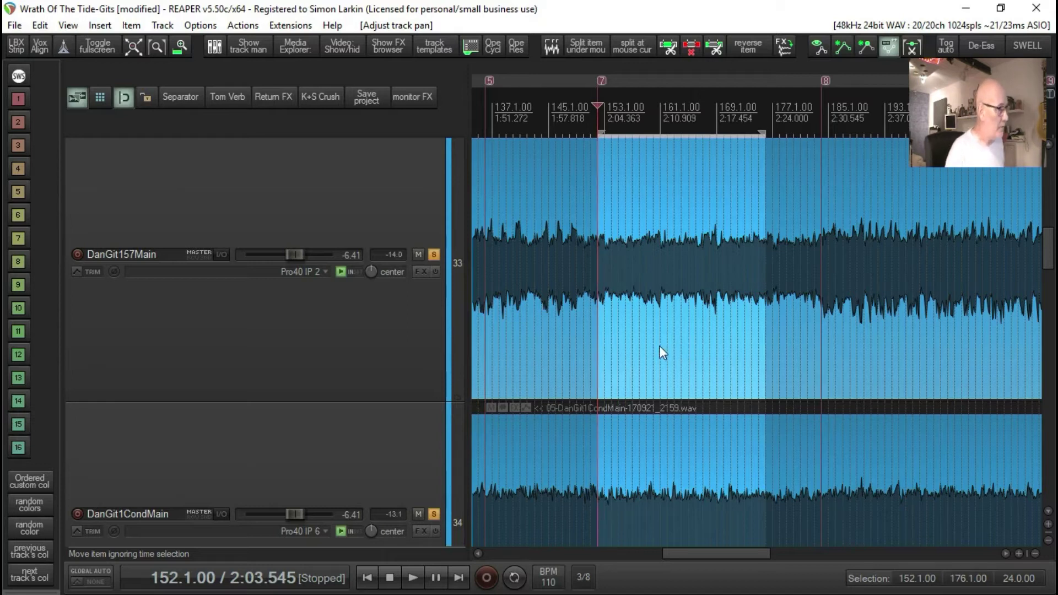
pyautogui.scroll(3, 663, 355)
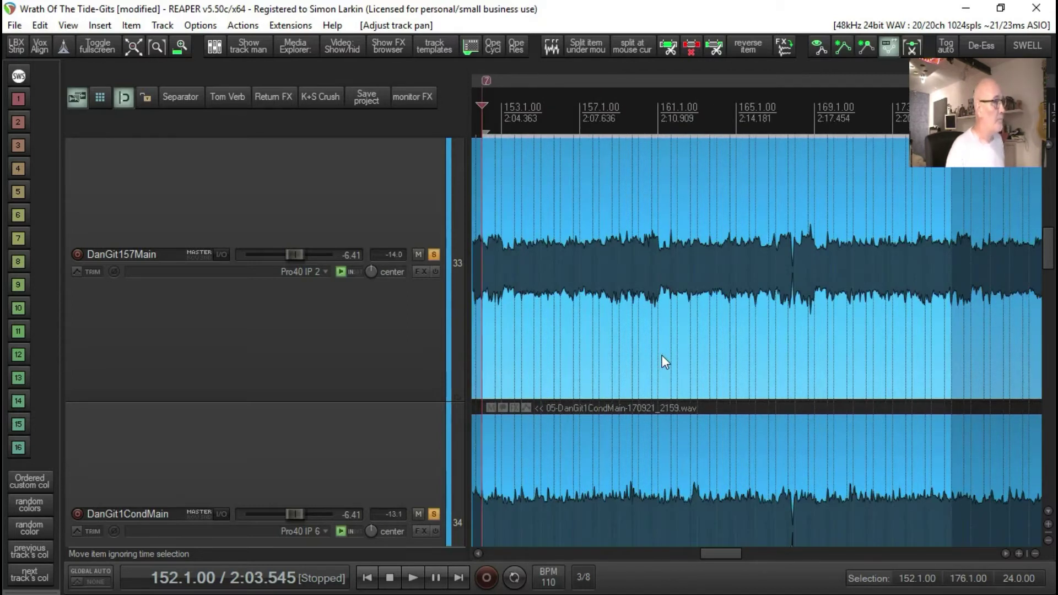
pyautogui.scroll(-2, 662, 355)
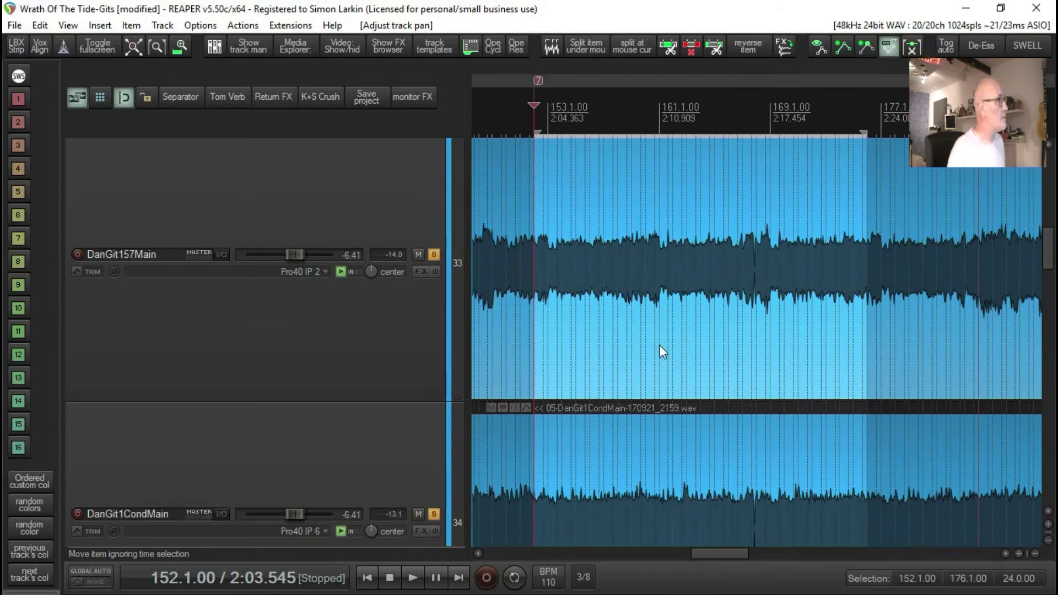
pyautogui.click(208, 26)
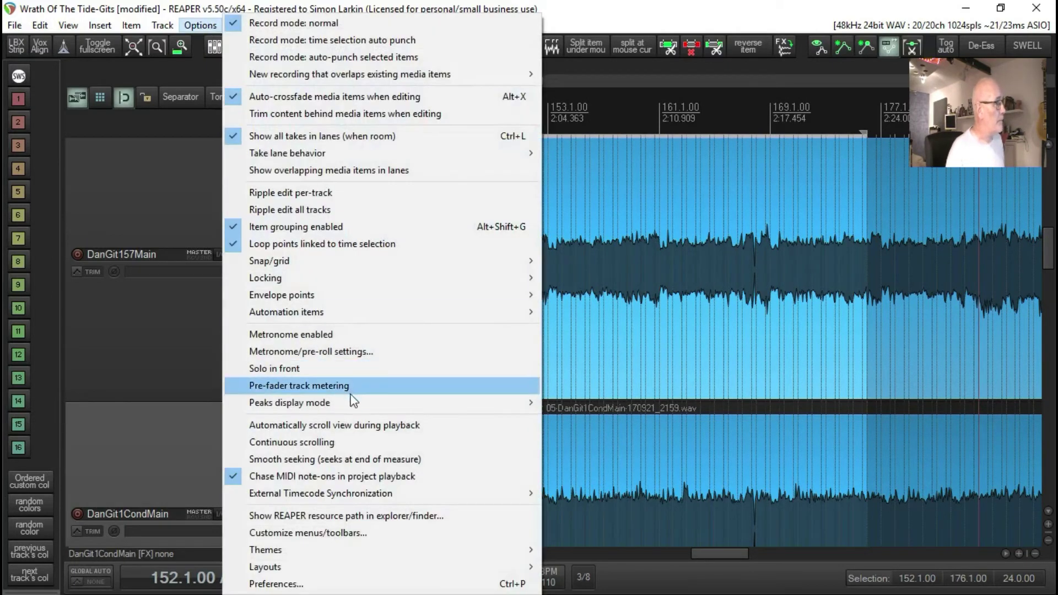
# Switch the peaks display to spectral peaks and show both guitar items as spectrograms
pyautogui.moveTo(355, 408)
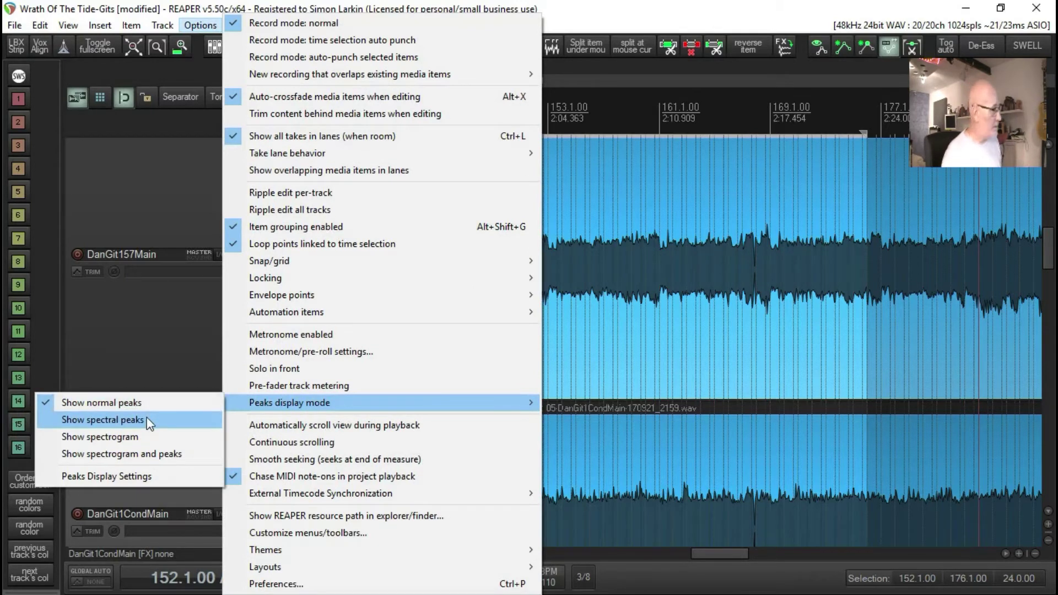
pyautogui.click(148, 417)
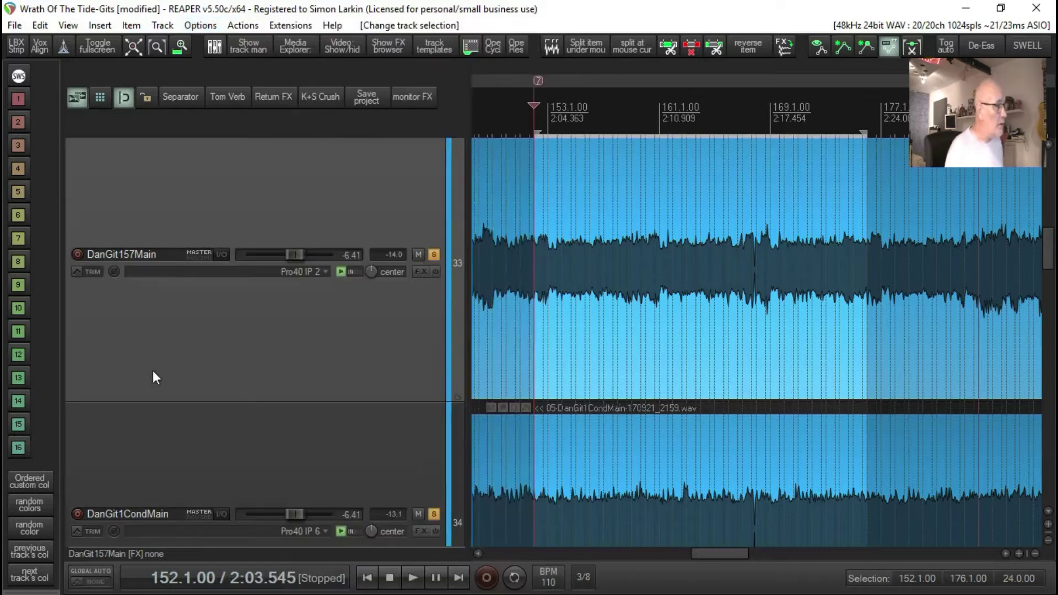
pyautogui.click(660, 321)
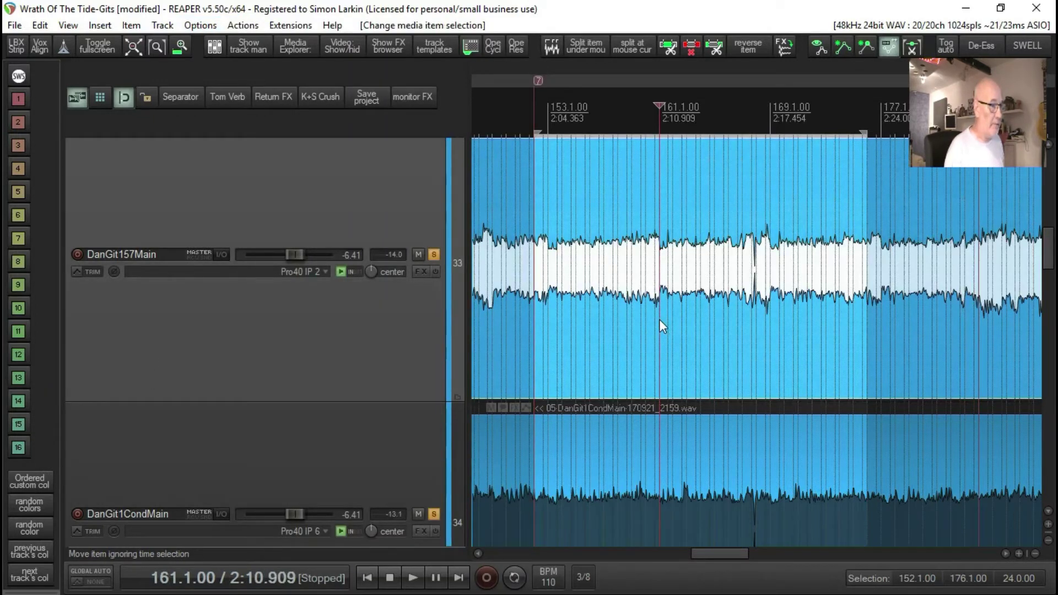
pyautogui.moveTo(659, 319); pyautogui.dragTo(659, 494)
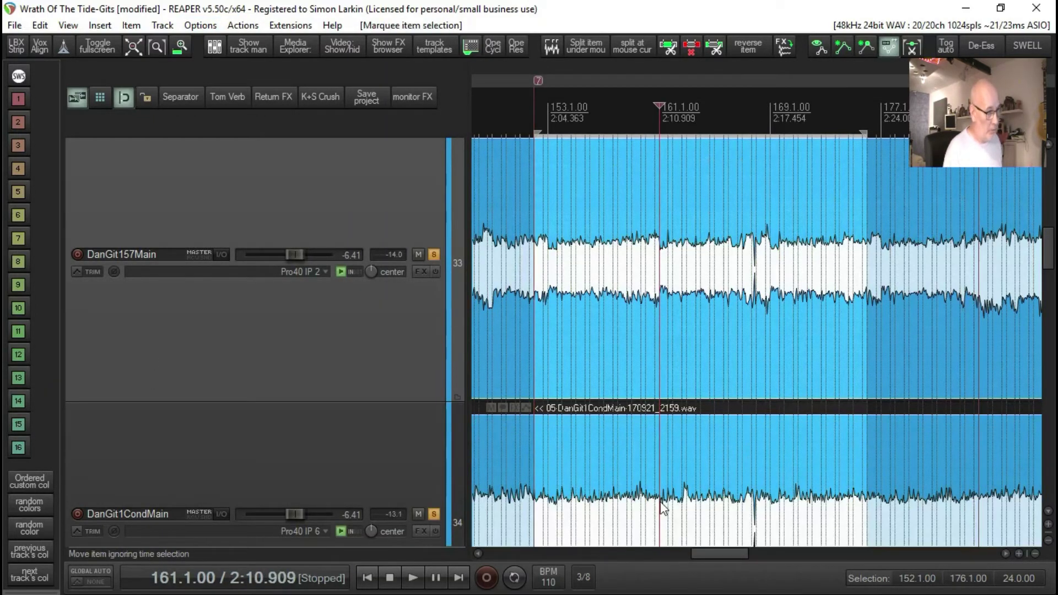
pyautogui.rightClick(637, 470)
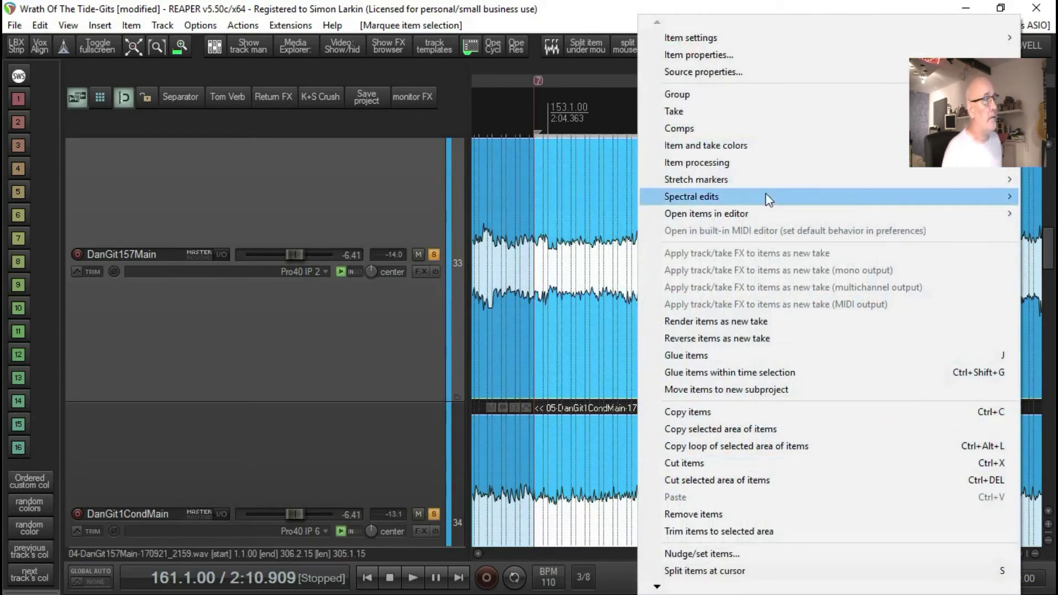
pyautogui.moveTo(765, 196)
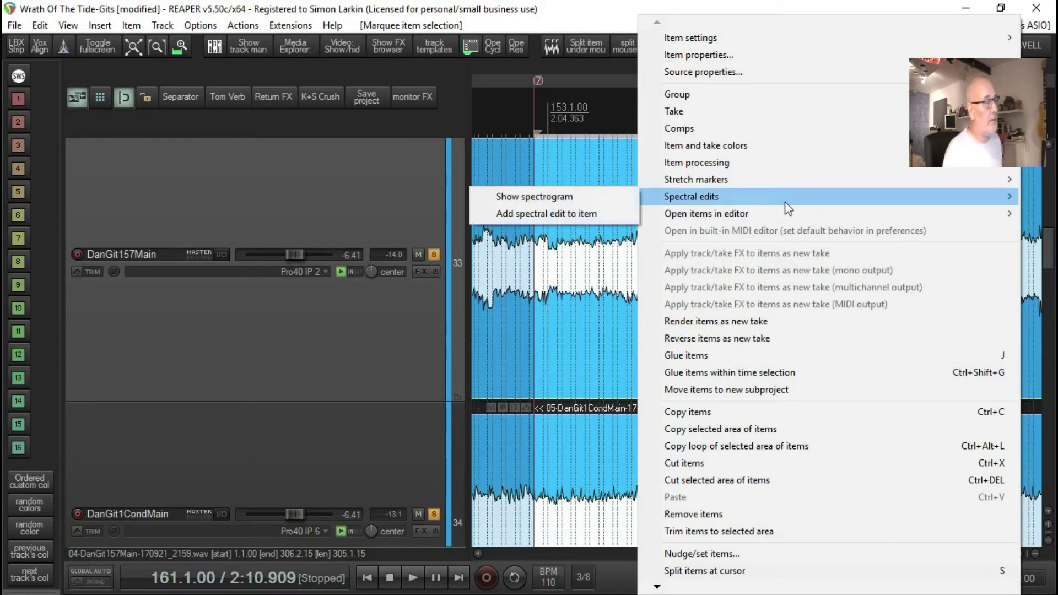
pyautogui.click(571, 197)
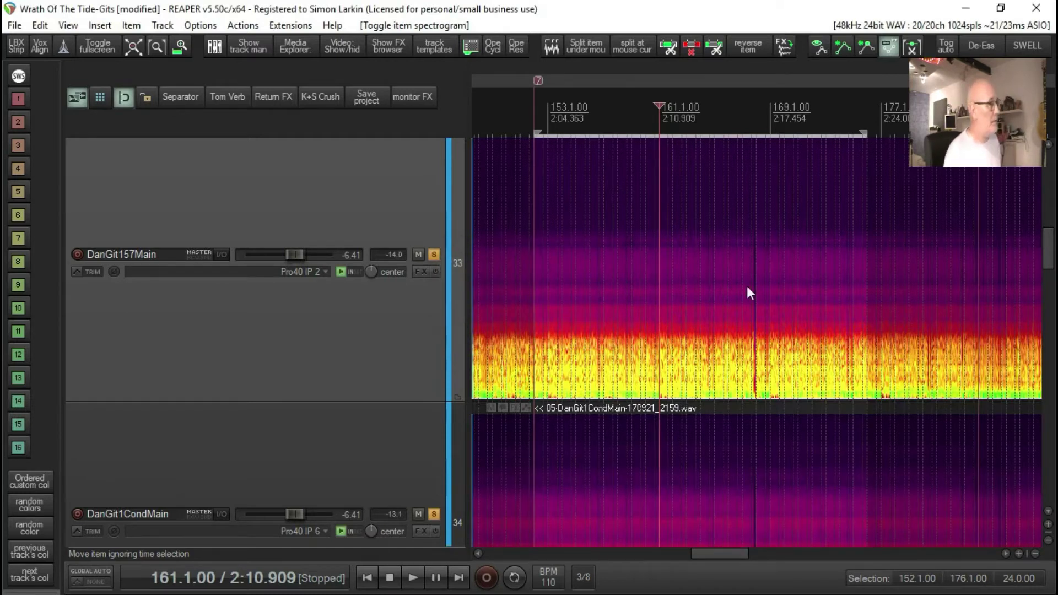
pyautogui.scroll(-3, 394, 364)
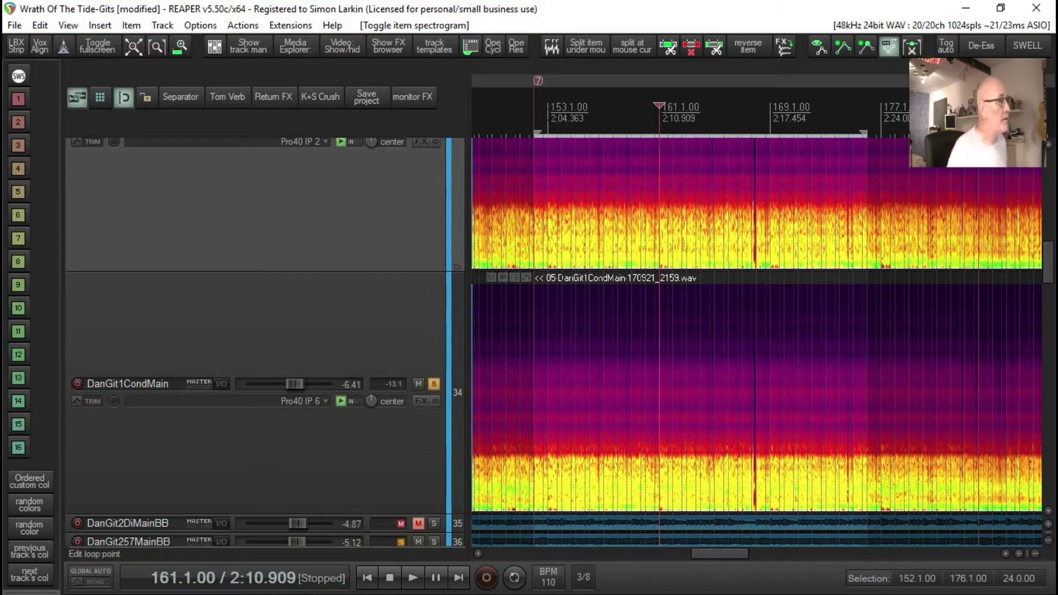
# Play the guitars from bar 152 and stop again
pyautogui.click(533, 107)
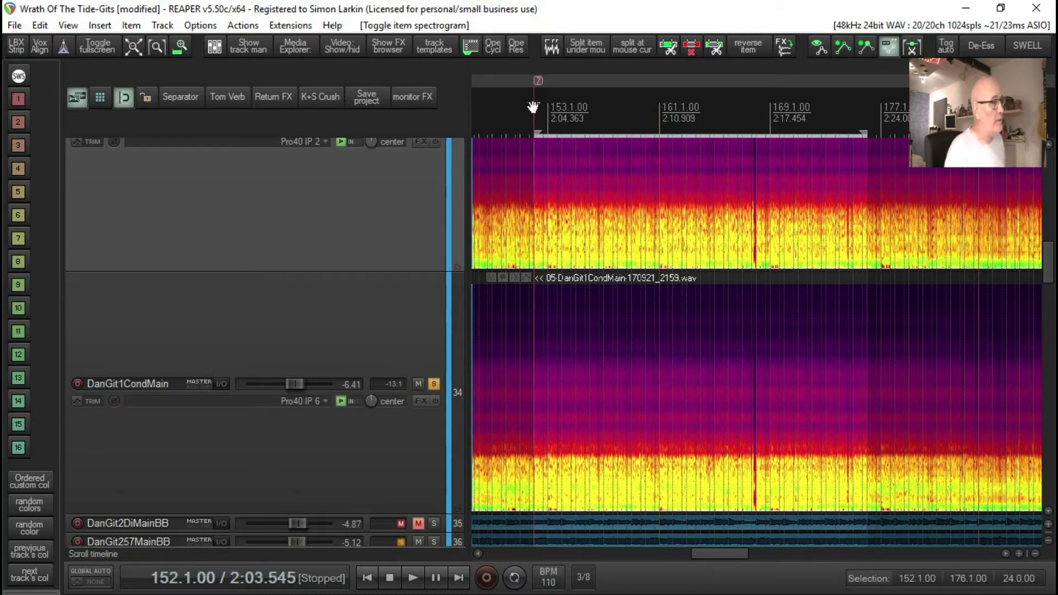
pyautogui.press('space')
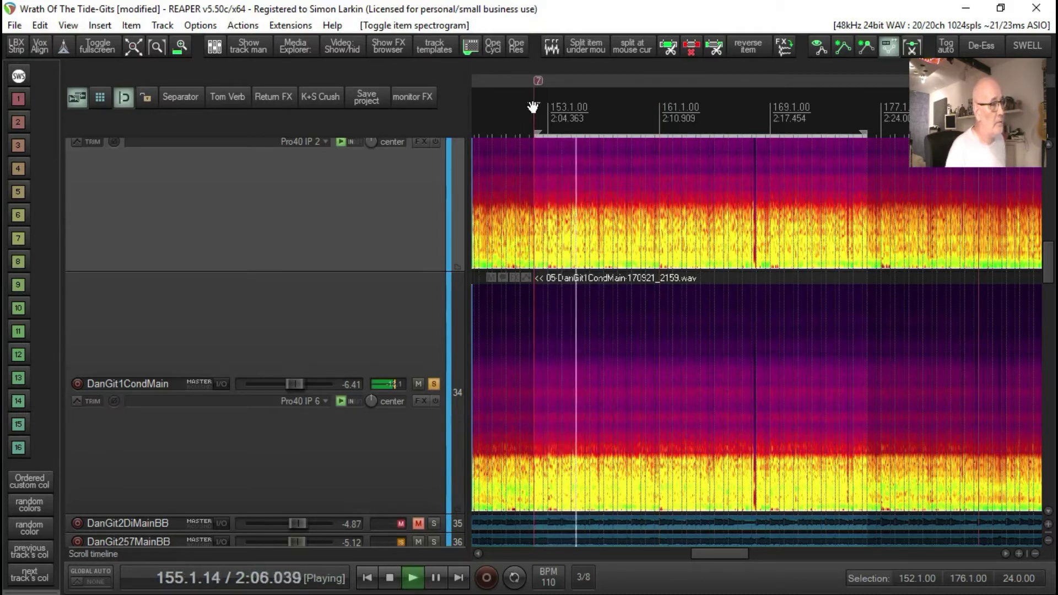
pyautogui.press('space')
# Zoom in on the guitar spectrograms around bar 154.3 to inspect the squeak
pyautogui.click(568, 222)
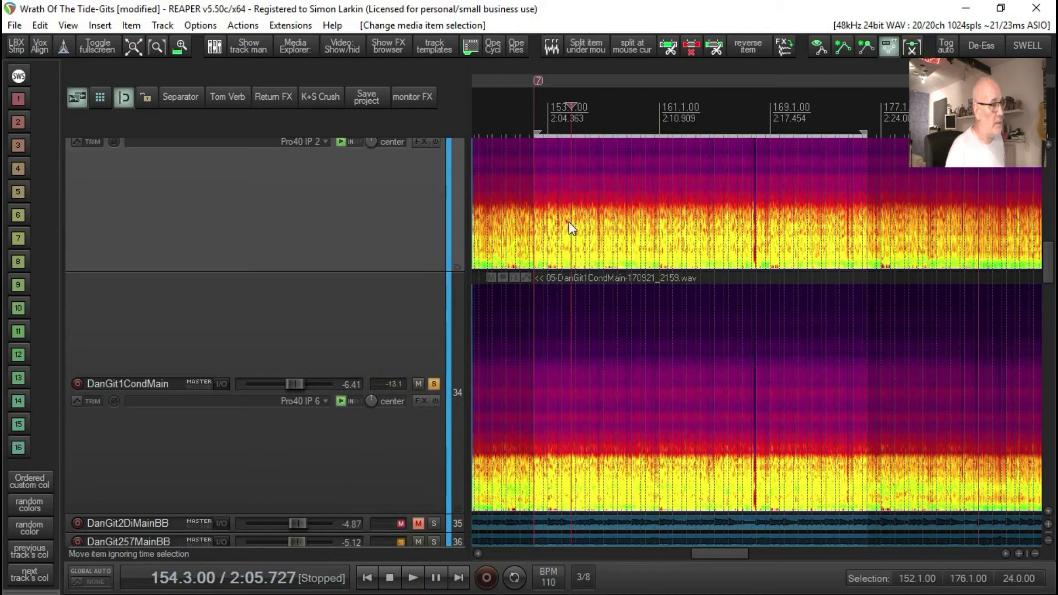
pyautogui.scroll(5, 569, 222)
pyautogui.scroll(3, 569, 221)
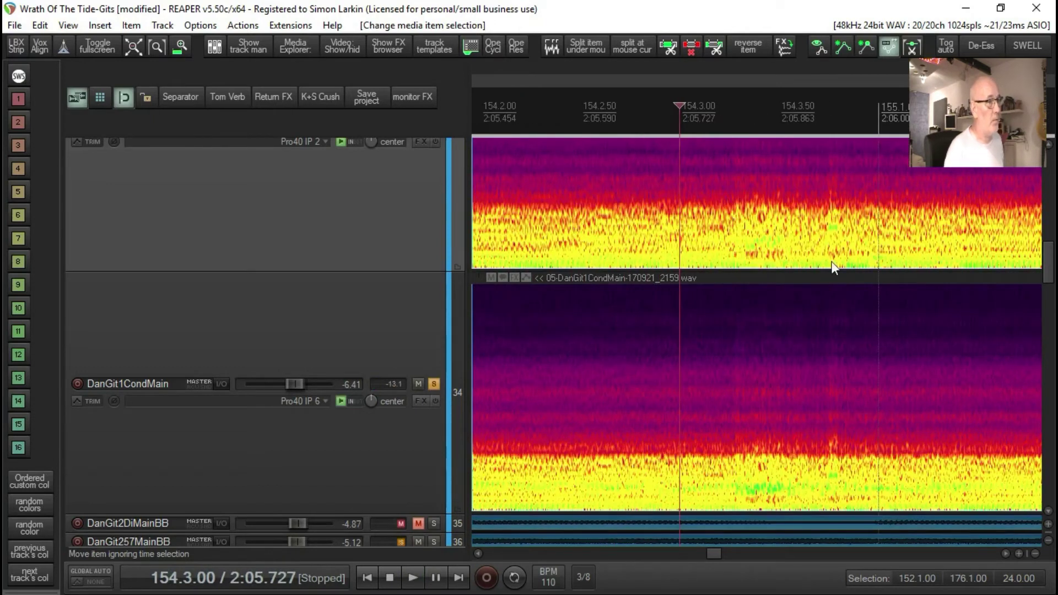
pyautogui.scroll(3, 903, 229)
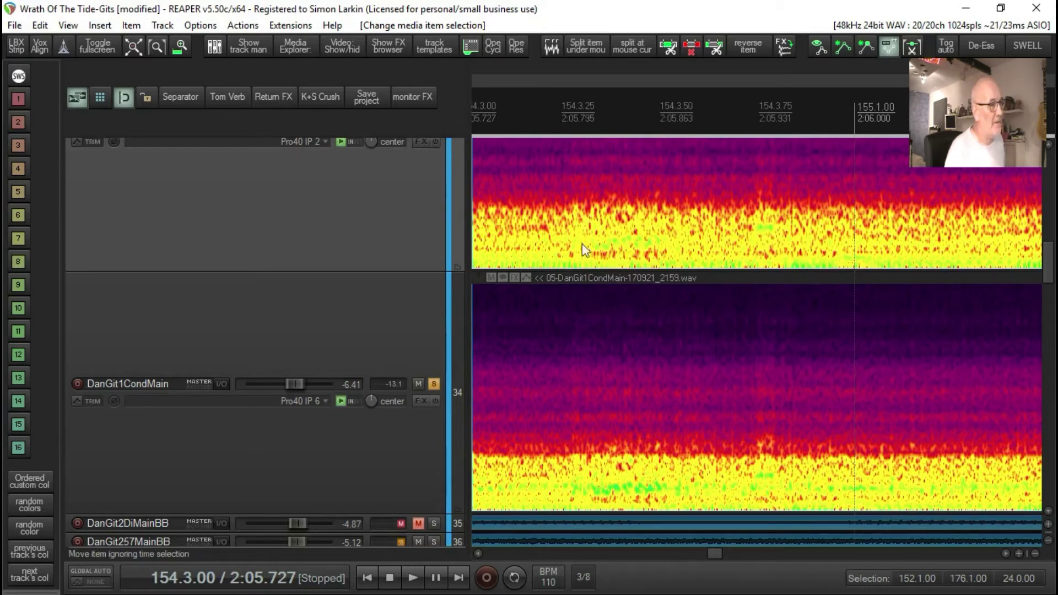
pyautogui.scroll(1, 353, 284)
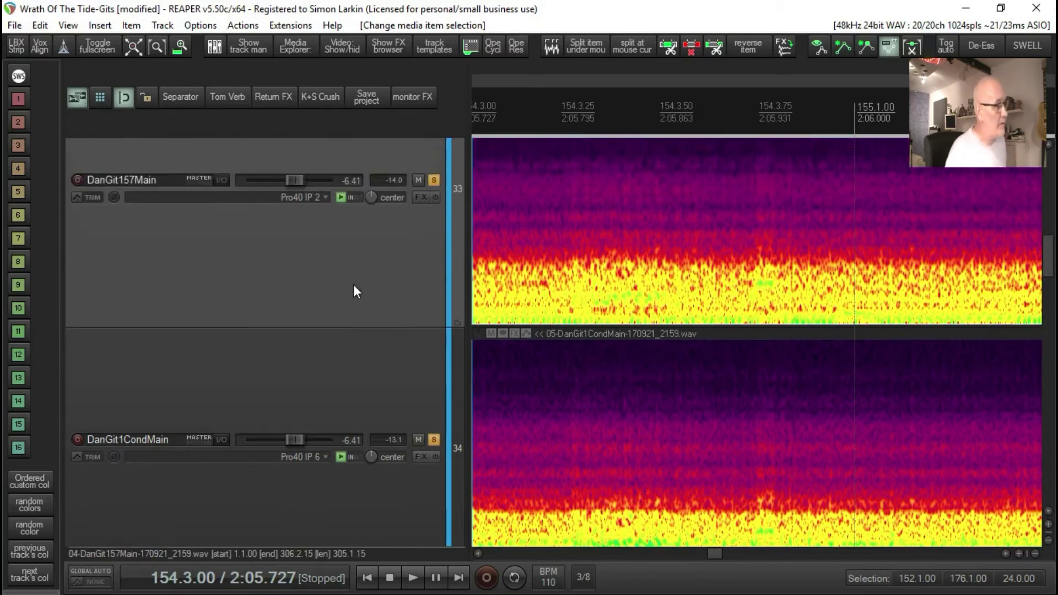
pyautogui.scroll(1, 353, 285)
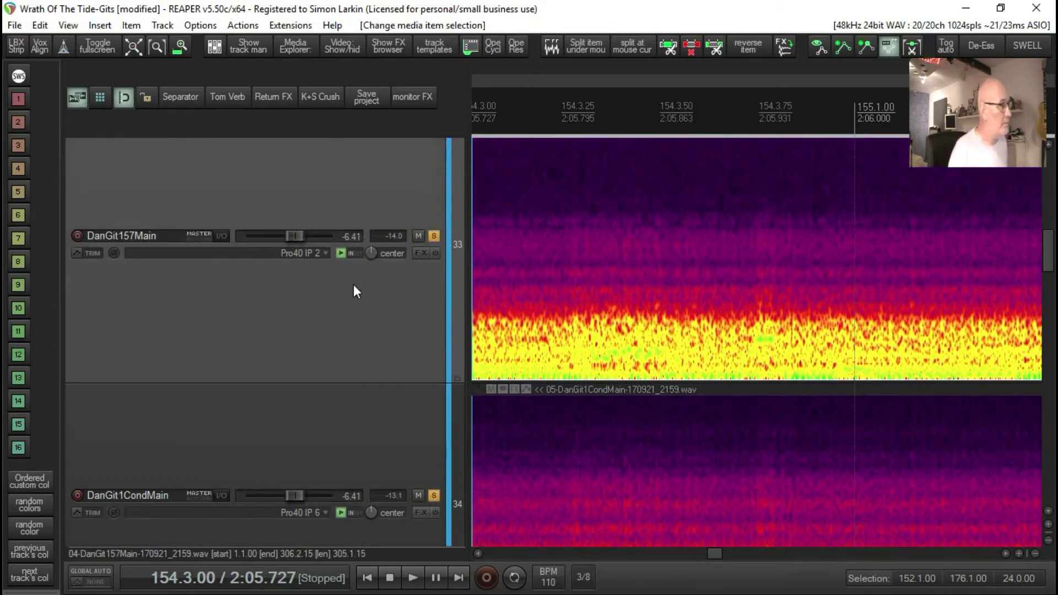
pyautogui.scroll(-2, 354, 285)
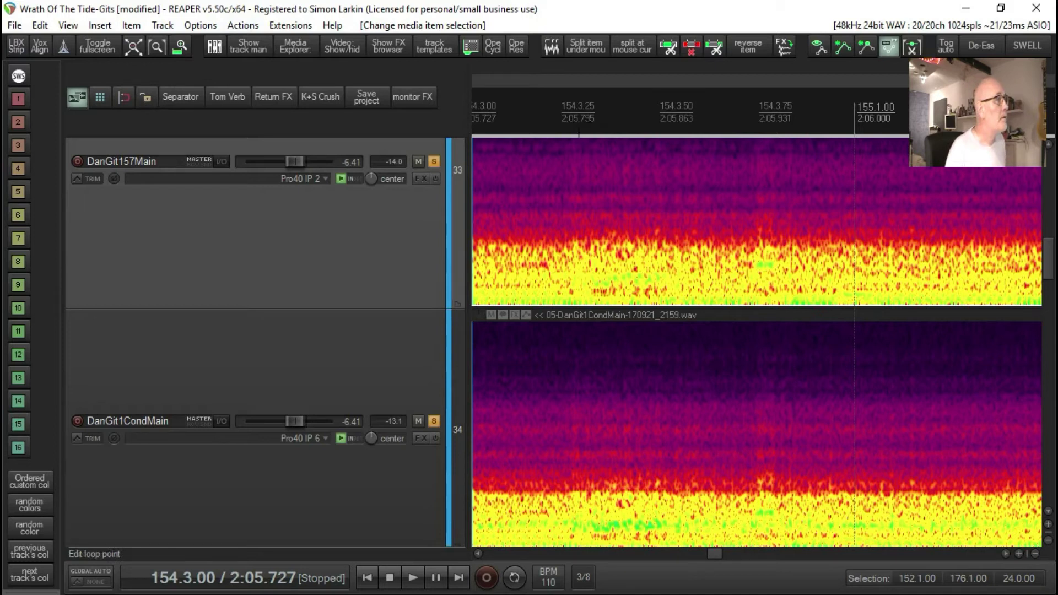
# Make a time selection from 154.3.29 to 154.3.81 over the squeak and select the DanGit1CondMain item
pyautogui.moveTo(577, 127); pyautogui.dragTo(783, 164)
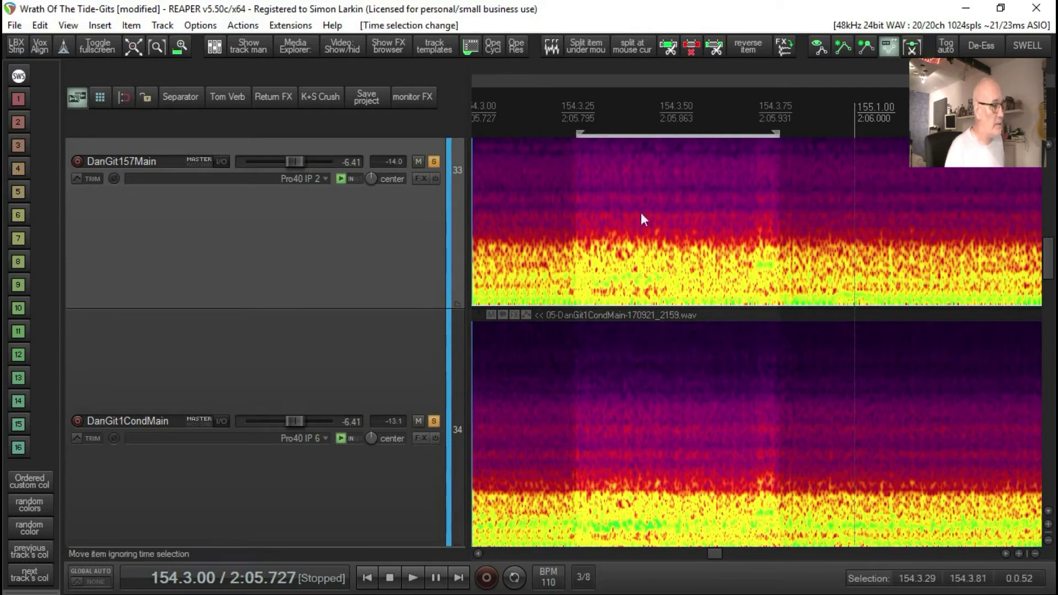
pyautogui.scroll(-3, 408, 336)
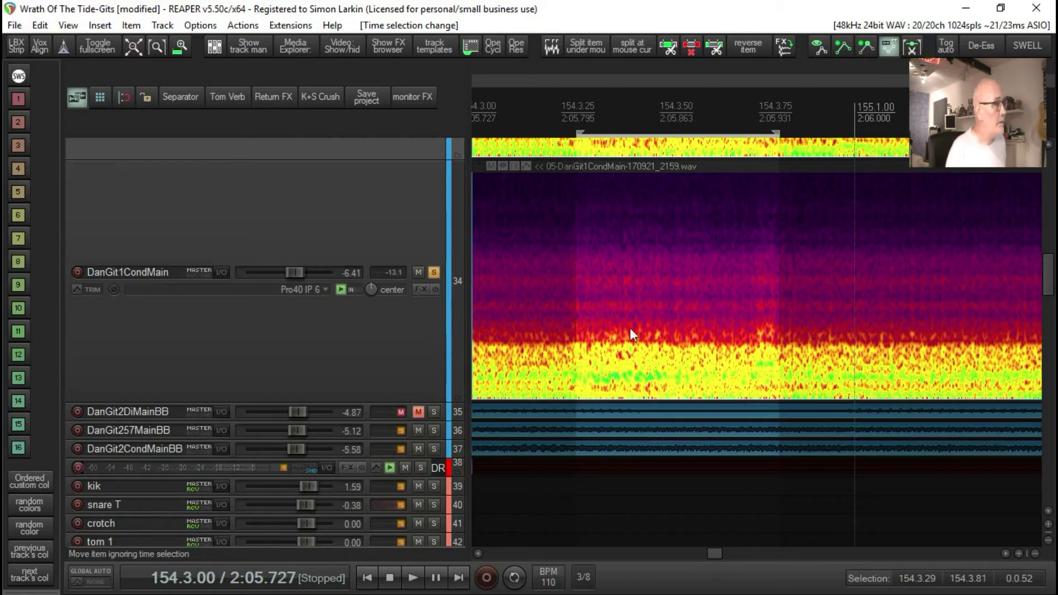
pyautogui.click(676, 309)
# Add a spectral edit to the DanGit1CondMain item over the squeak's time selection
pyautogui.rightClick(676, 309)
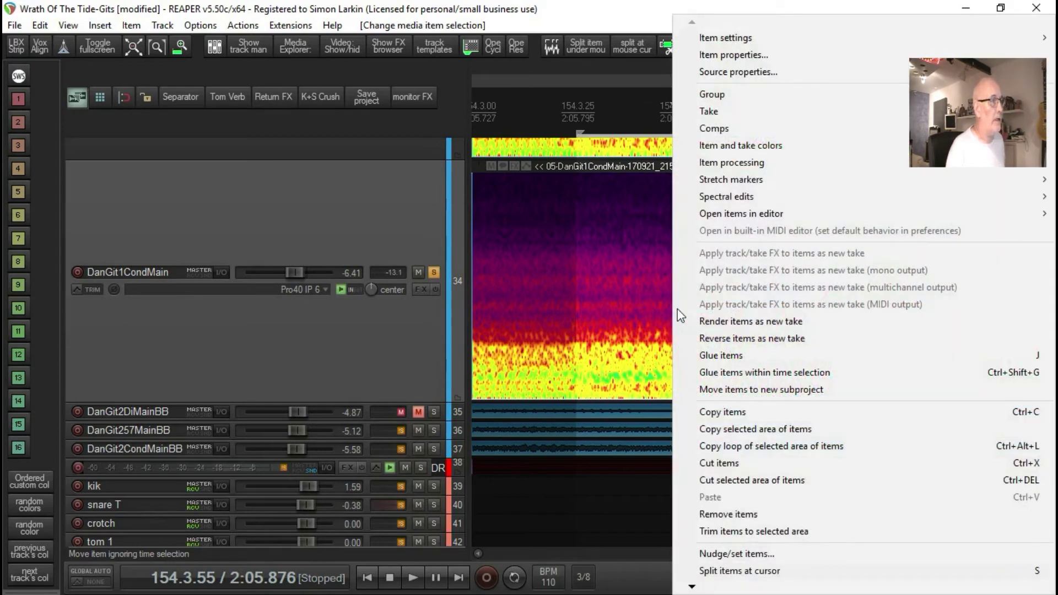
pyautogui.moveTo(712, 198)
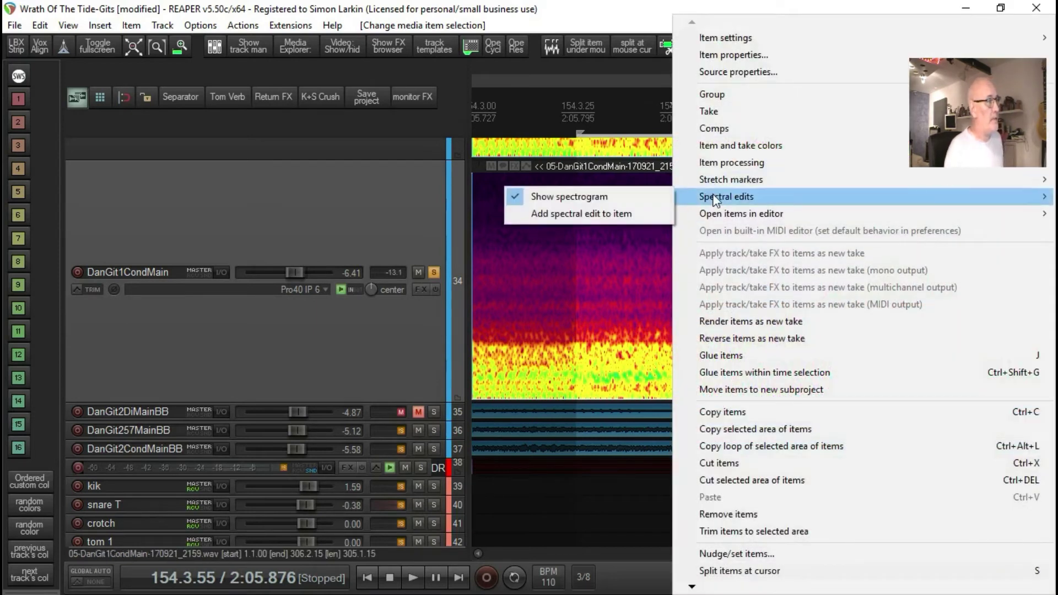
pyautogui.click(624, 209)
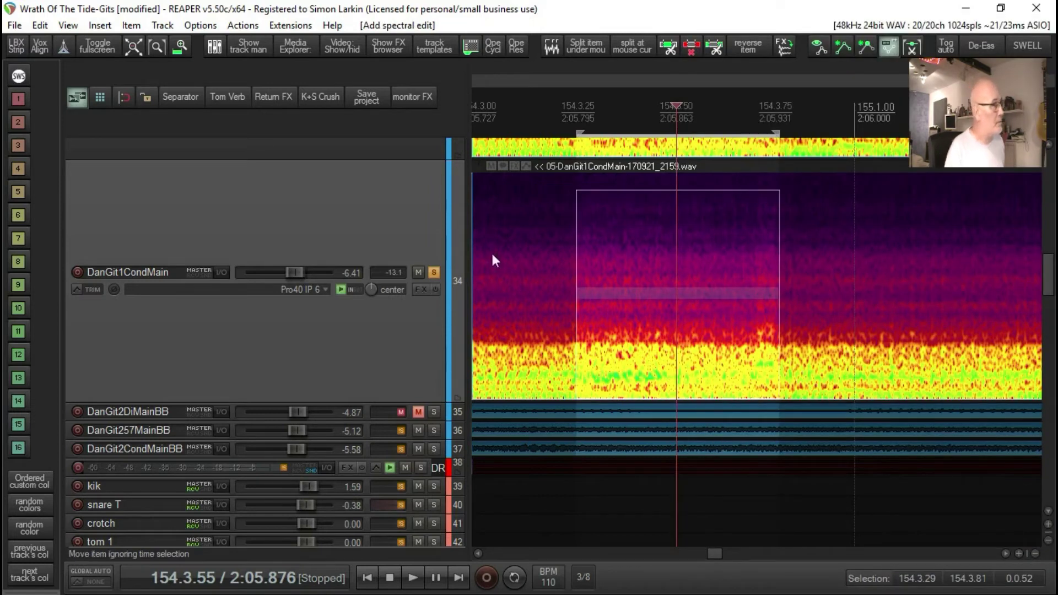
# Toggle solo on DanGit157Main and play from just before the squeak to hear it
pyautogui.scroll(3, 366, 232)
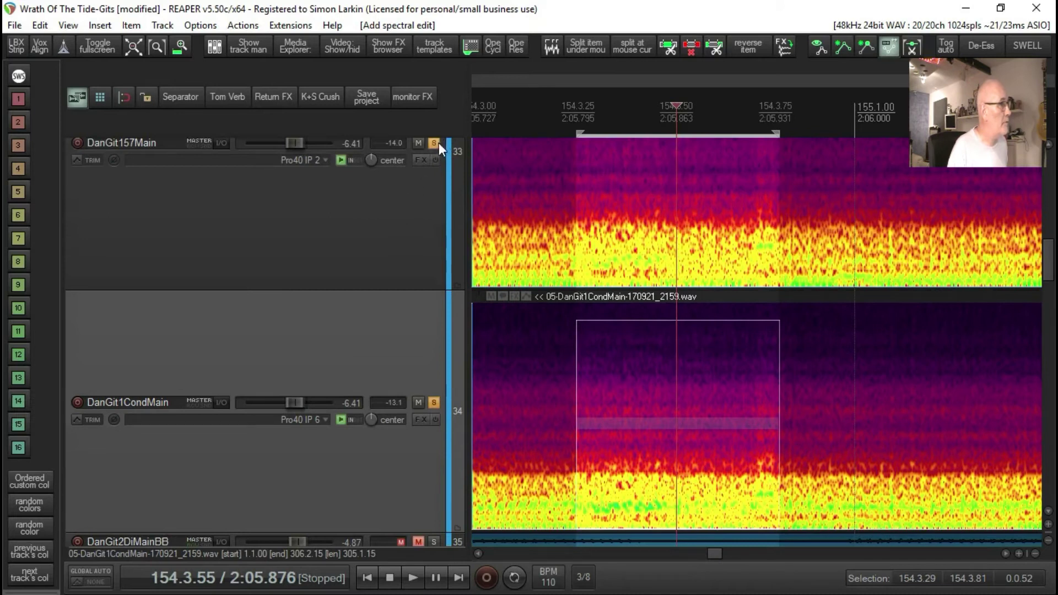
pyautogui.click(435, 143)
pyautogui.scroll(-3, 415, 299)
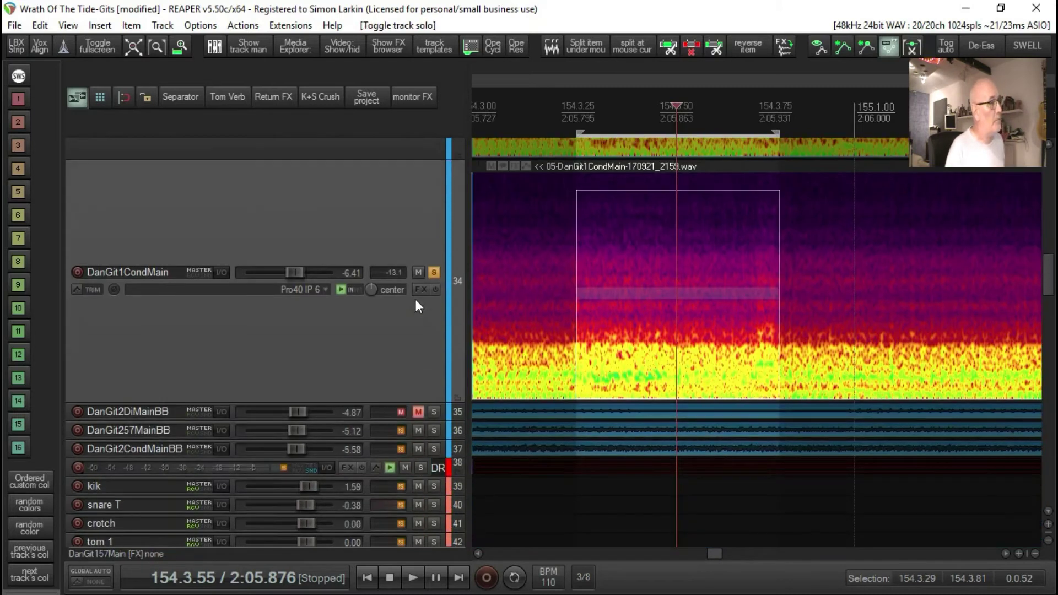
pyautogui.click(568, 106)
pyautogui.press('space')
pyautogui.press('space')
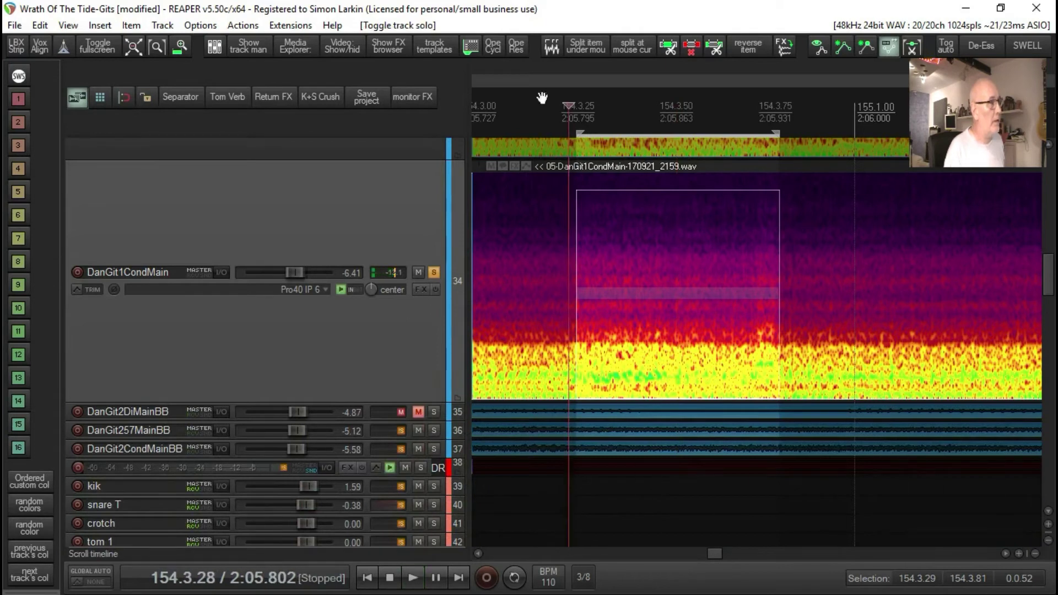
pyautogui.click(500, 106)
pyautogui.press('space')
pyautogui.press('space')
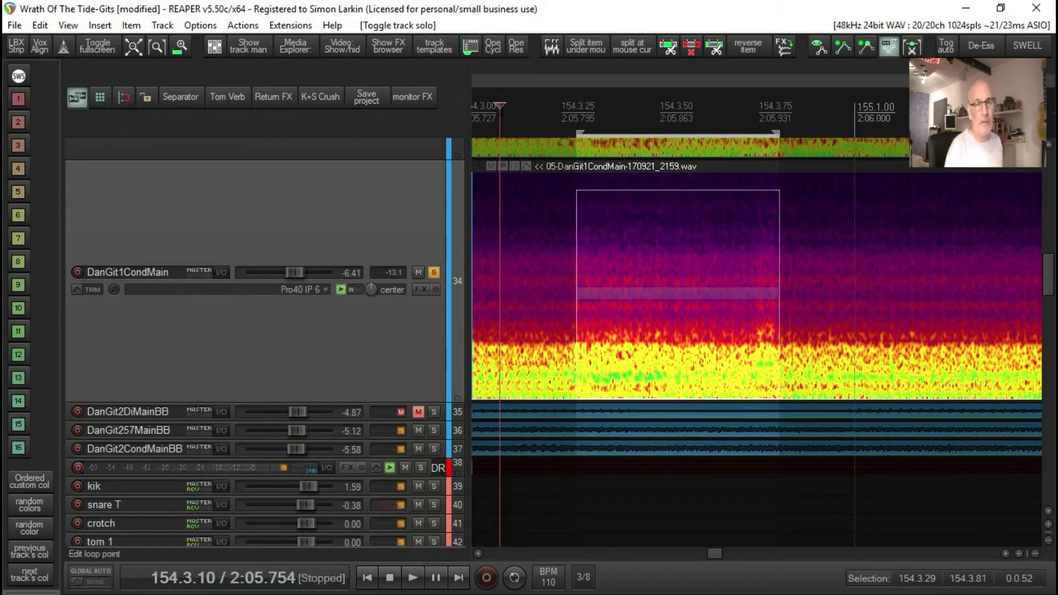
# Reshape the spectral edit's top and bottom edges to frame the squeak at 1229Hz–5078Hz
pyautogui.click(674, 193)
pyautogui.click(701, 288)
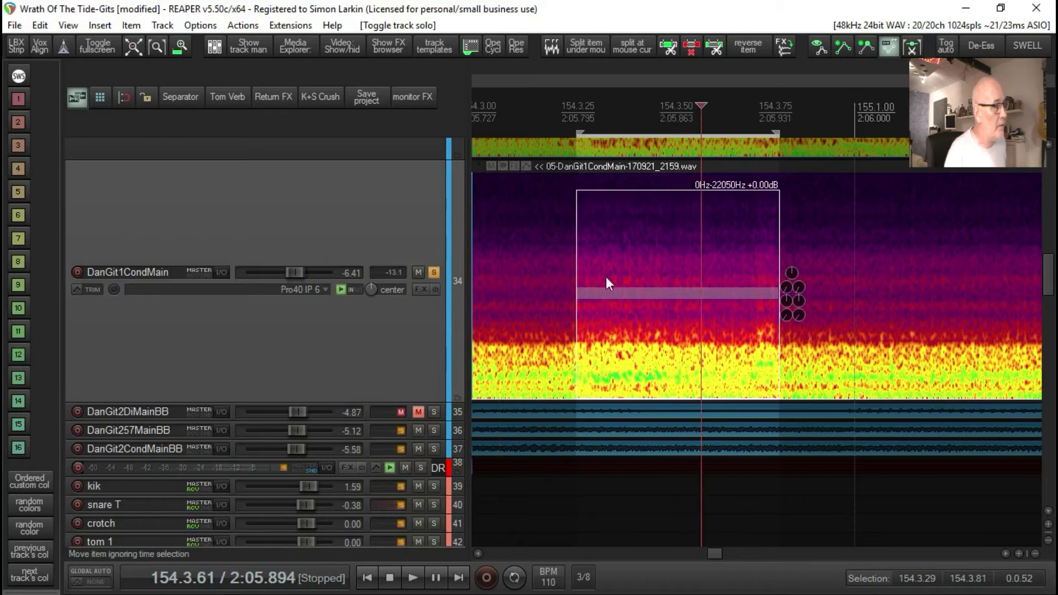
pyautogui.click(722, 293)
pyautogui.moveTo(690, 191)
pyautogui.mouseDown()
pyautogui.moveTo(693, 292)
pyautogui.moveTo(693, 199)
pyautogui.mouseUp()
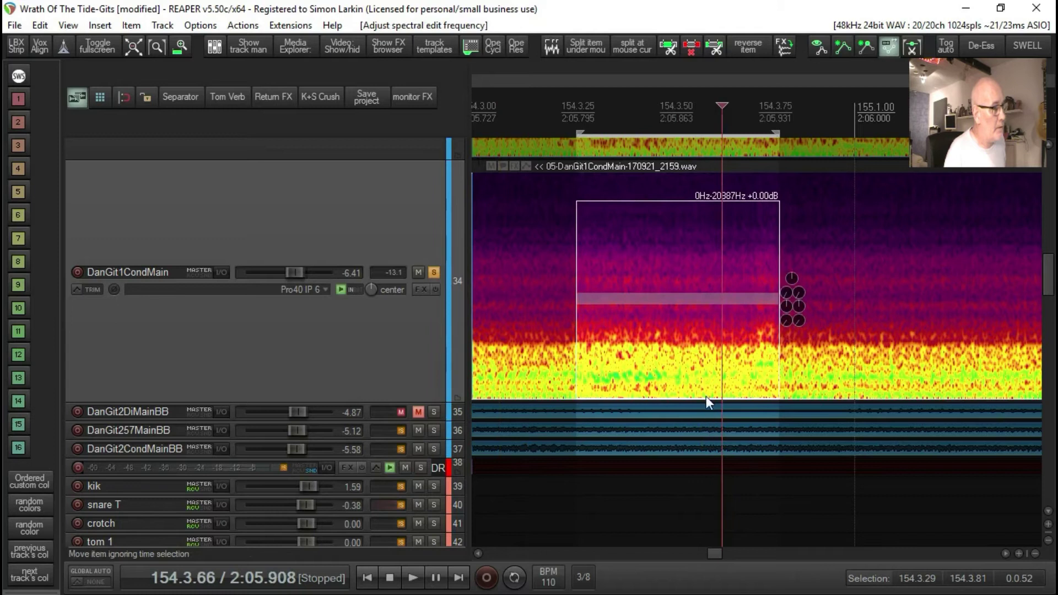
pyautogui.click(704, 344)
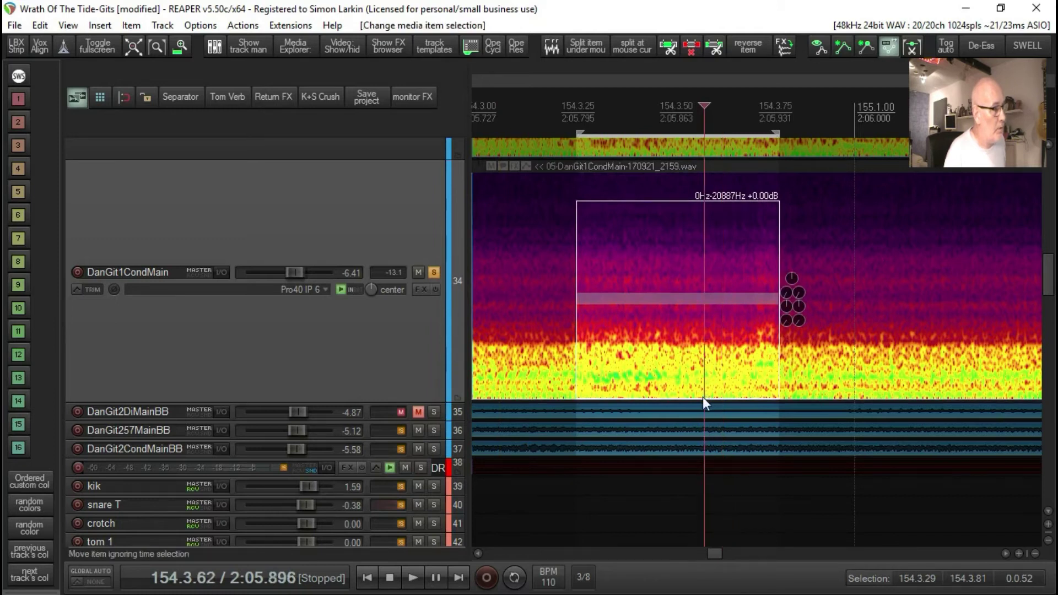
pyautogui.moveTo(702, 398); pyautogui.dragTo(696, 296)
pyautogui.moveTo(690, 246); pyautogui.dragTo(689, 293)
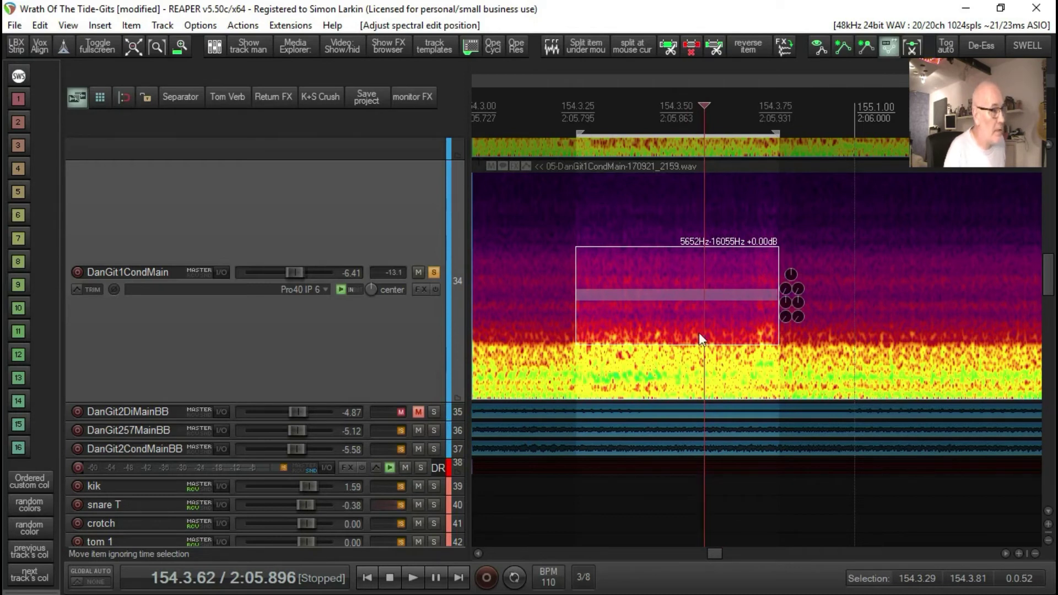
pyautogui.moveTo(704, 294); pyautogui.dragTo(705, 342)
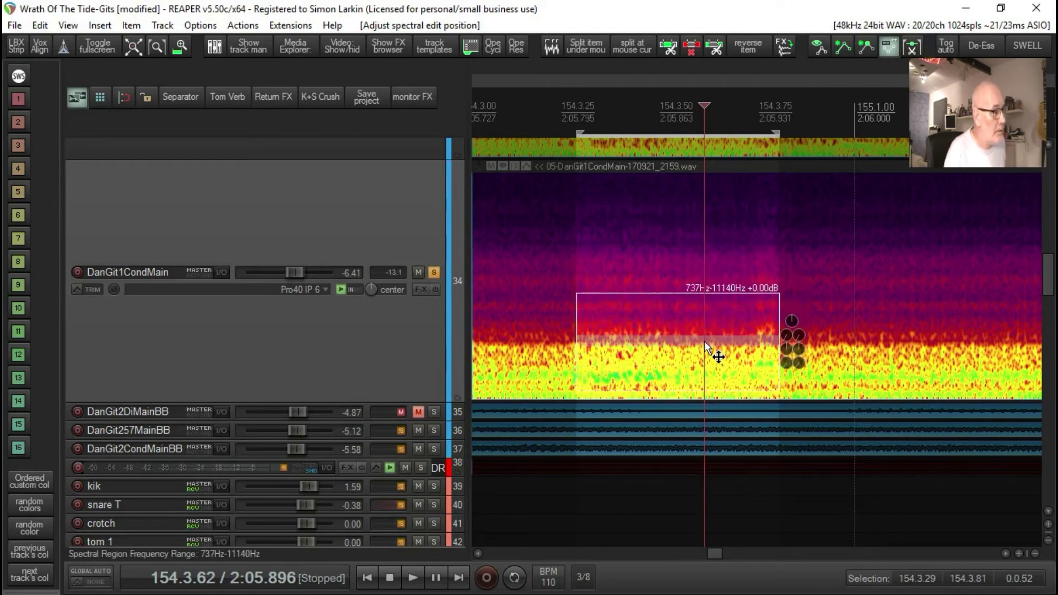
pyautogui.moveTo(723, 392); pyautogui.dragTo(723, 385)
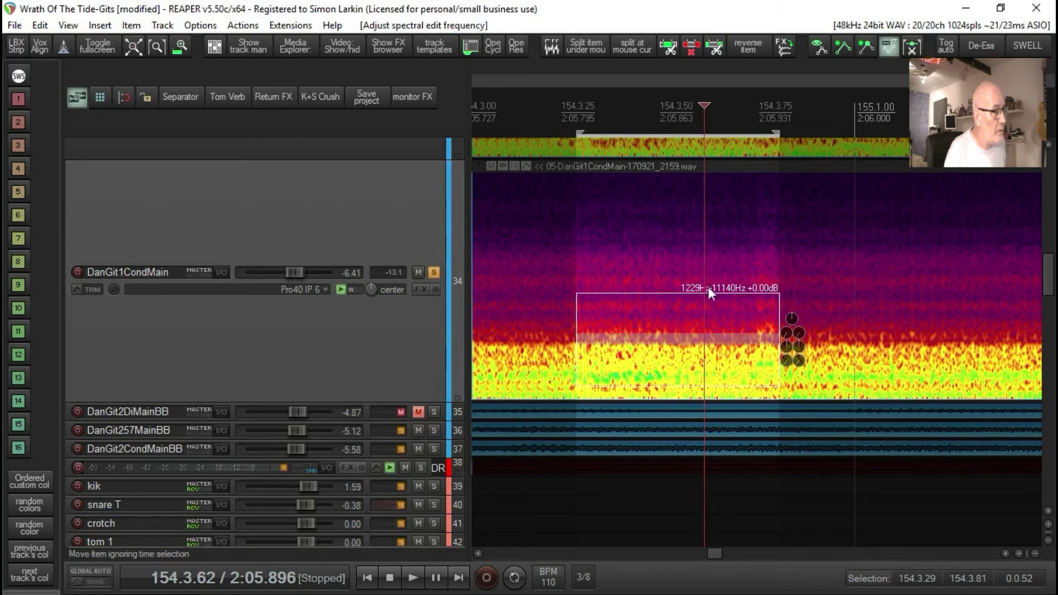
pyautogui.moveTo(709, 289); pyautogui.dragTo(709, 343)
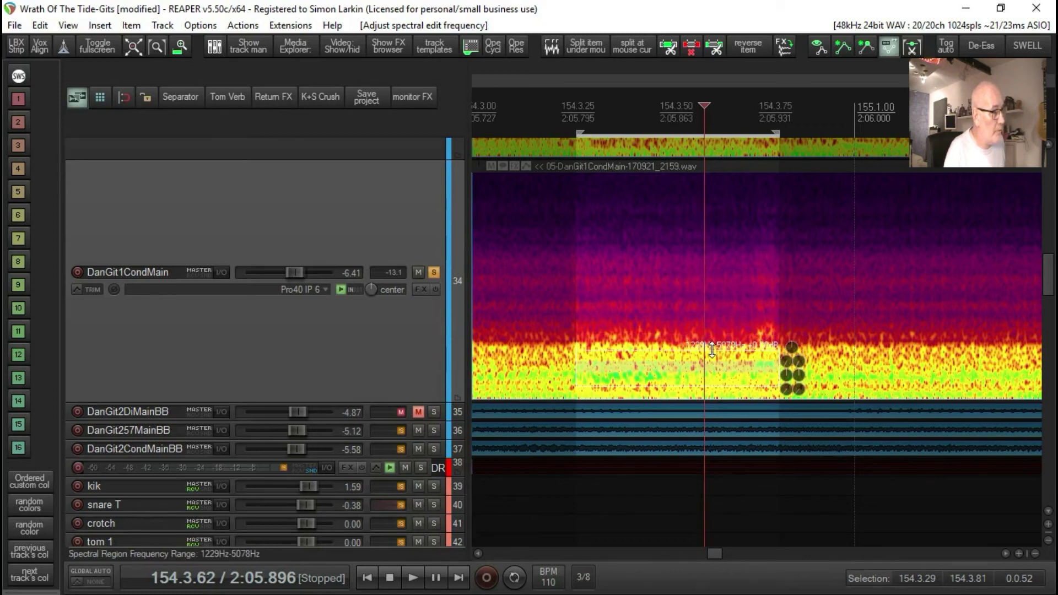
# Lower the edit's bottom edge to 655 Hz and cut its gain to near silence
pyautogui.moveTo(716, 388); pyautogui.dragTo(717, 390)
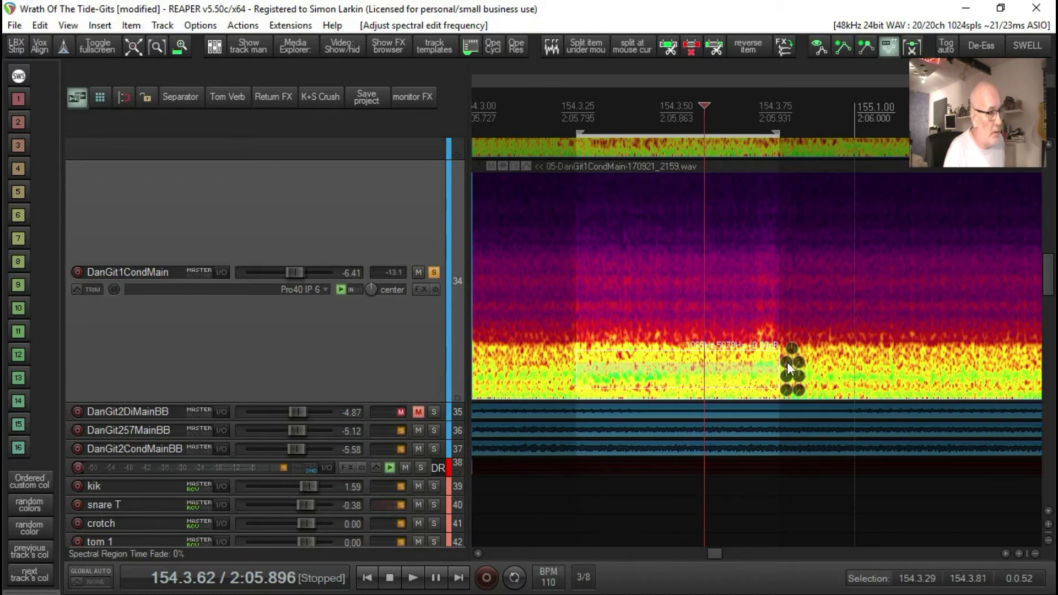
pyautogui.moveTo(791, 331); pyautogui.dragTo(798, 359)
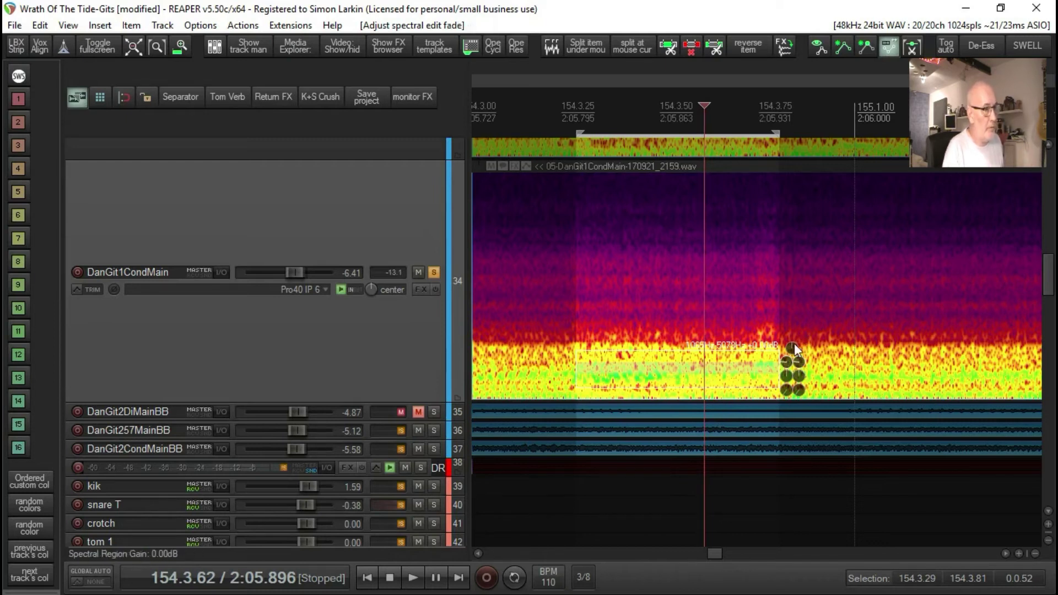
pyautogui.moveTo(793, 345); pyautogui.dragTo(665, 303)
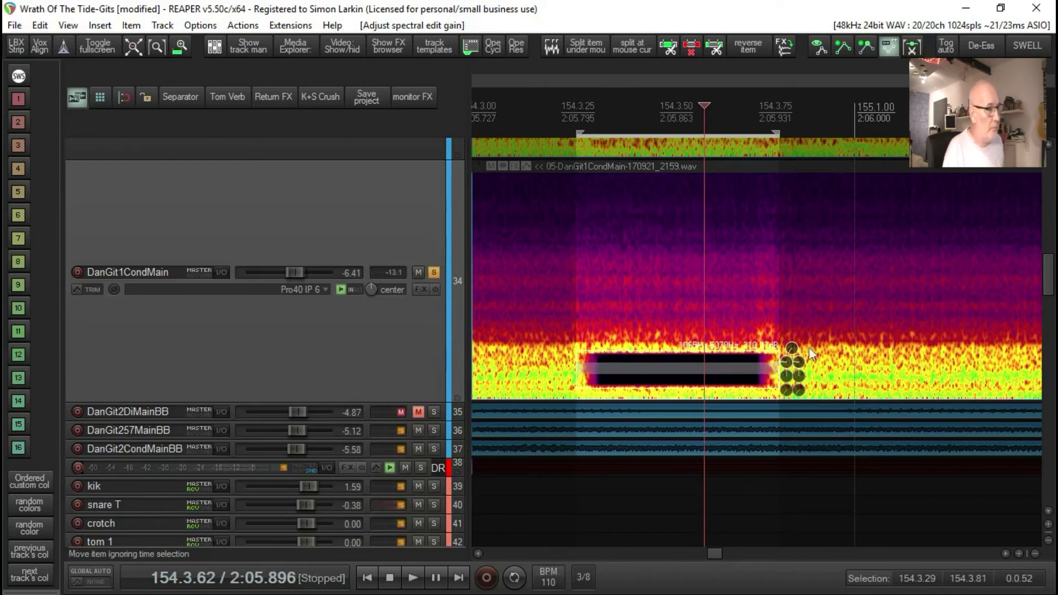
# Adjust the time and frequency fades to give the region soft left and right edges
pyautogui.moveTo(787, 376); pyautogui.dragTo(810, 498)
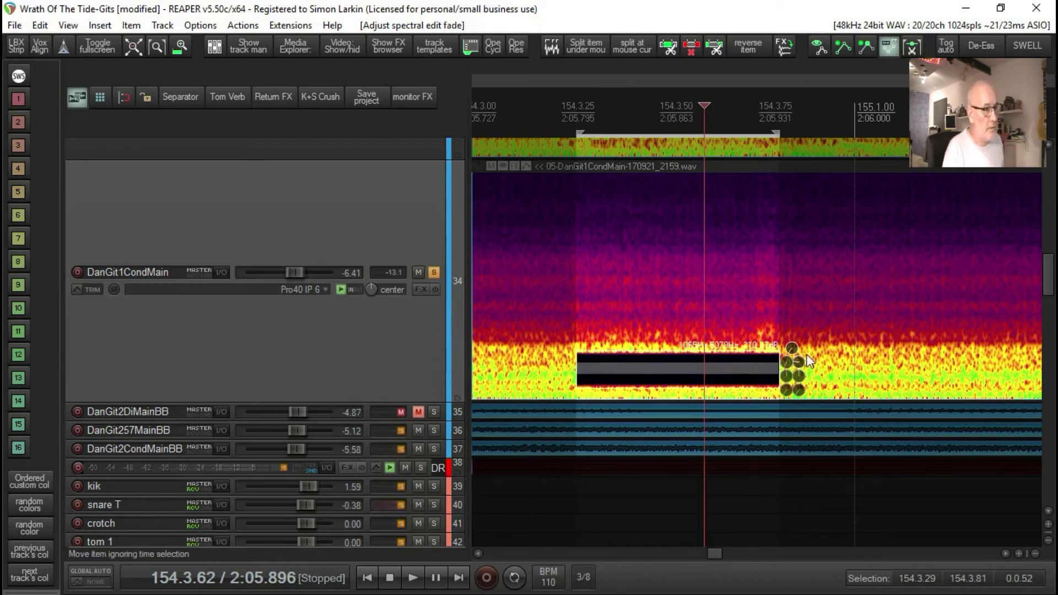
pyautogui.moveTo(798, 362); pyautogui.dragTo(818, 495)
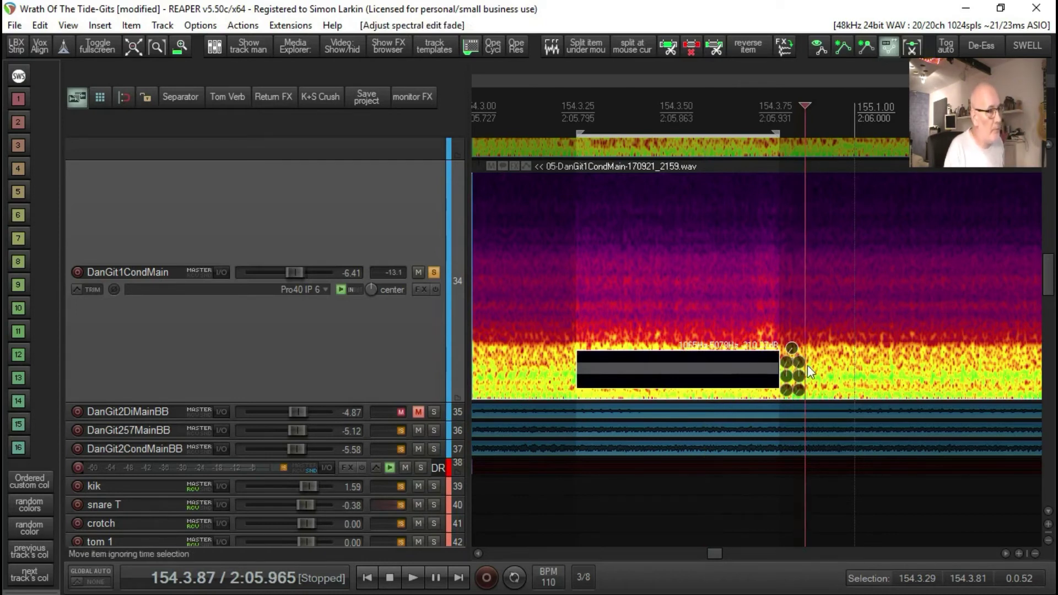
pyautogui.moveTo(799, 362); pyautogui.dragTo(805, 309)
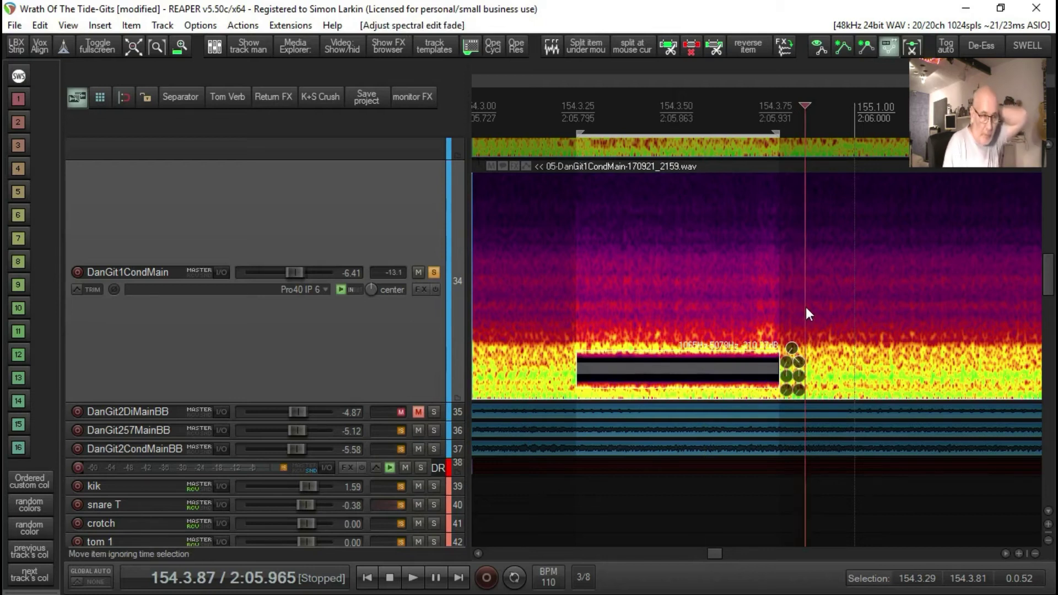
pyautogui.moveTo(787, 362); pyautogui.dragTo(793, 328)
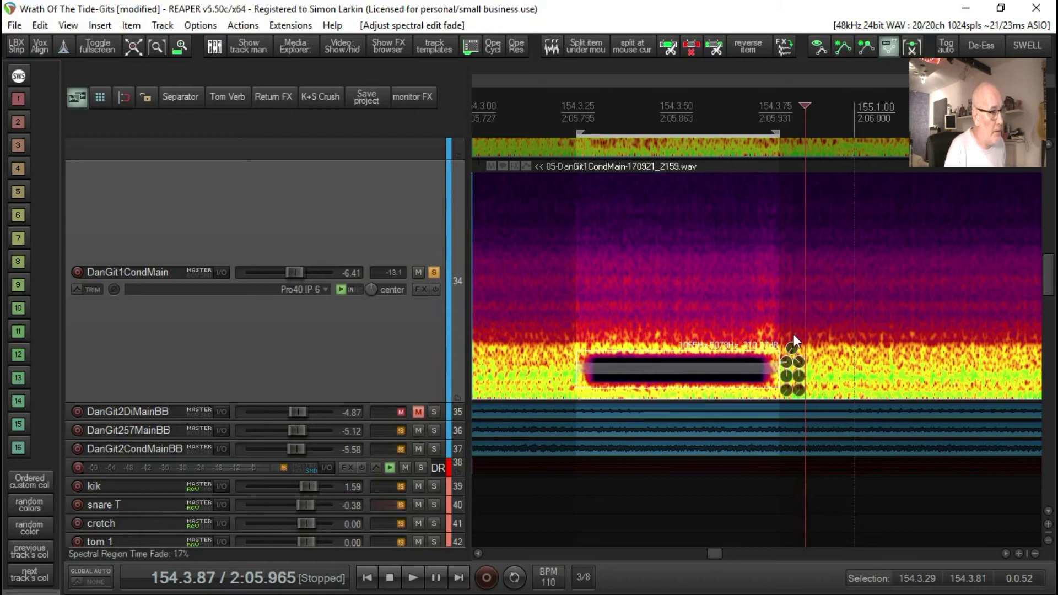
pyautogui.moveTo(798, 362); pyautogui.dragTo(798, 362)
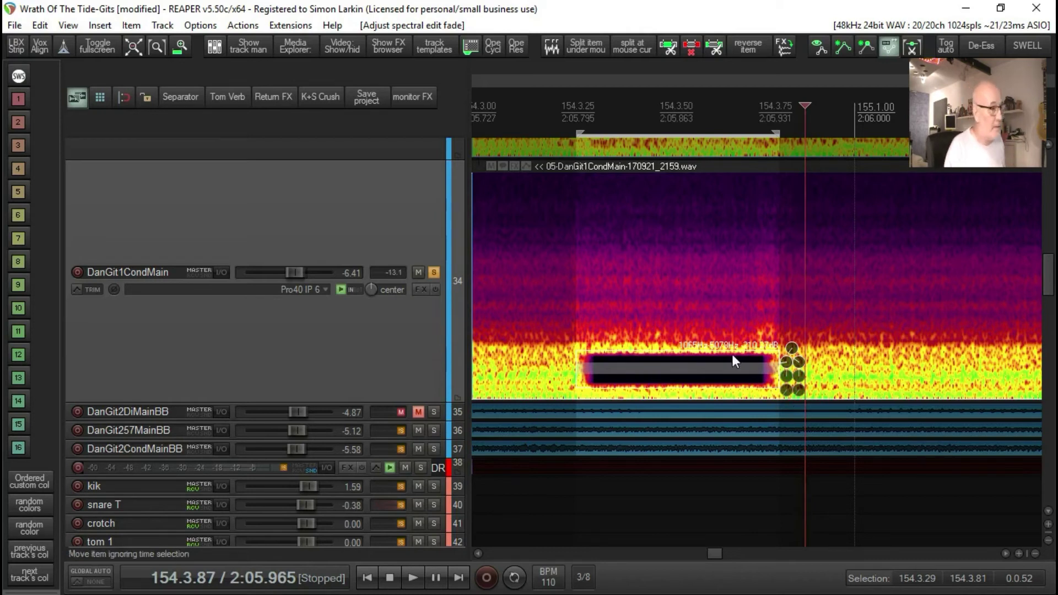
pyautogui.moveTo(791, 350); pyautogui.dragTo(800, 331)
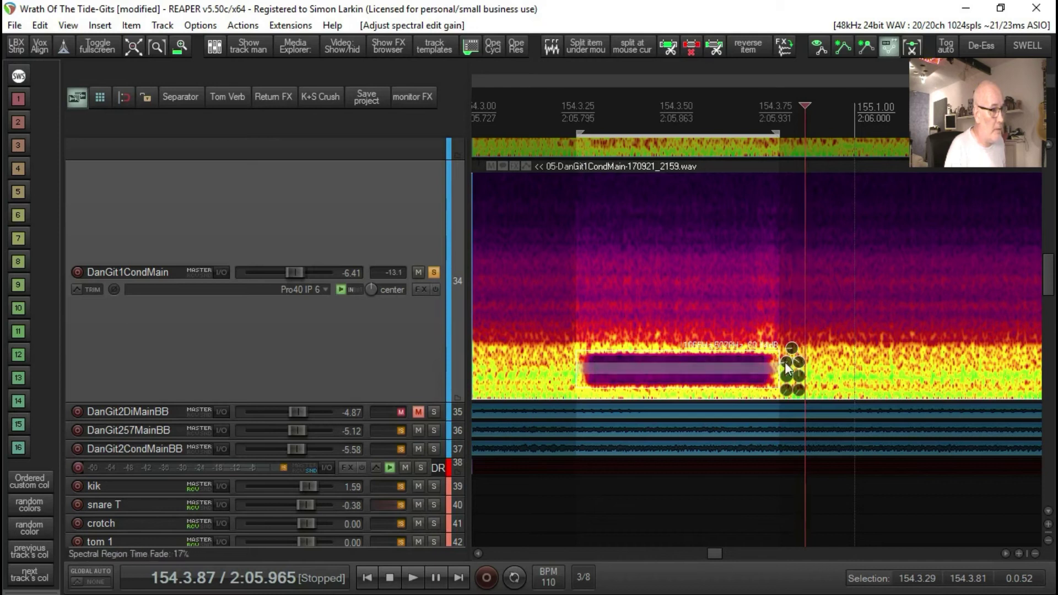
pyautogui.doubleClick(791, 351)
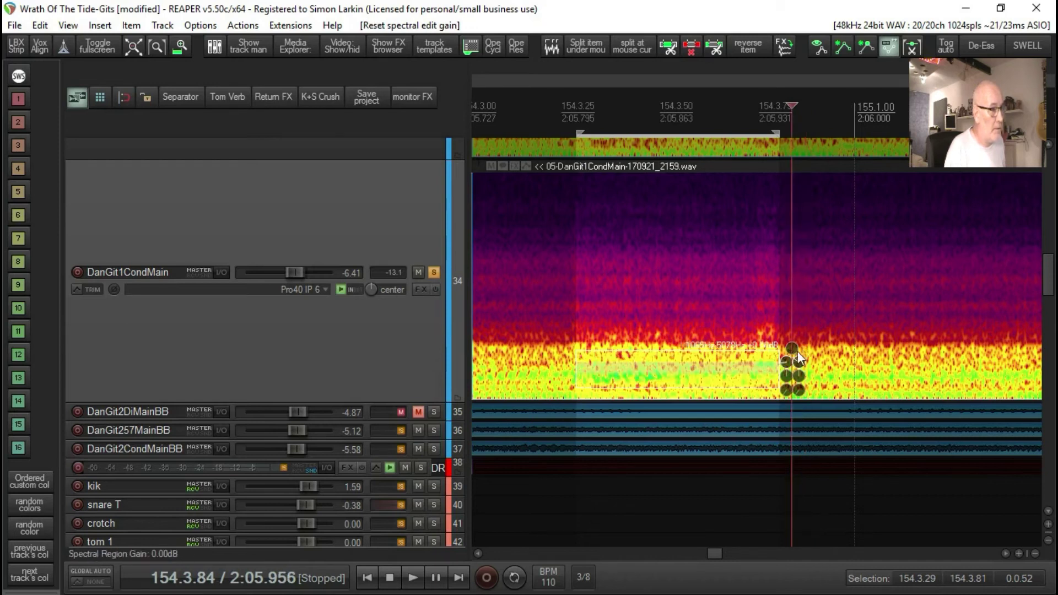
pyautogui.moveTo(792, 349); pyautogui.dragTo(793, 385)
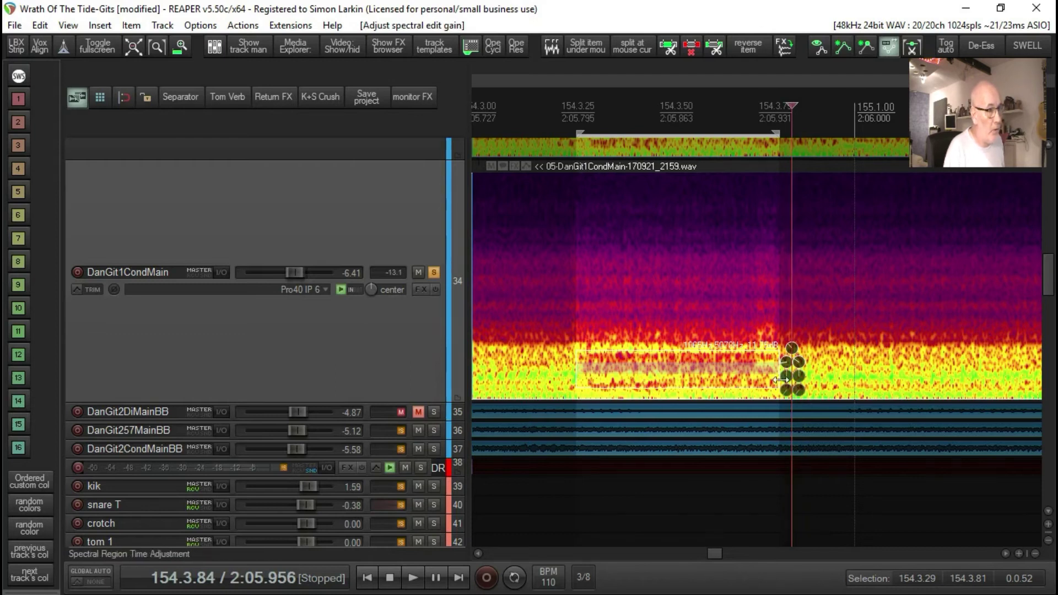
pyautogui.scroll(-2, 675, 325)
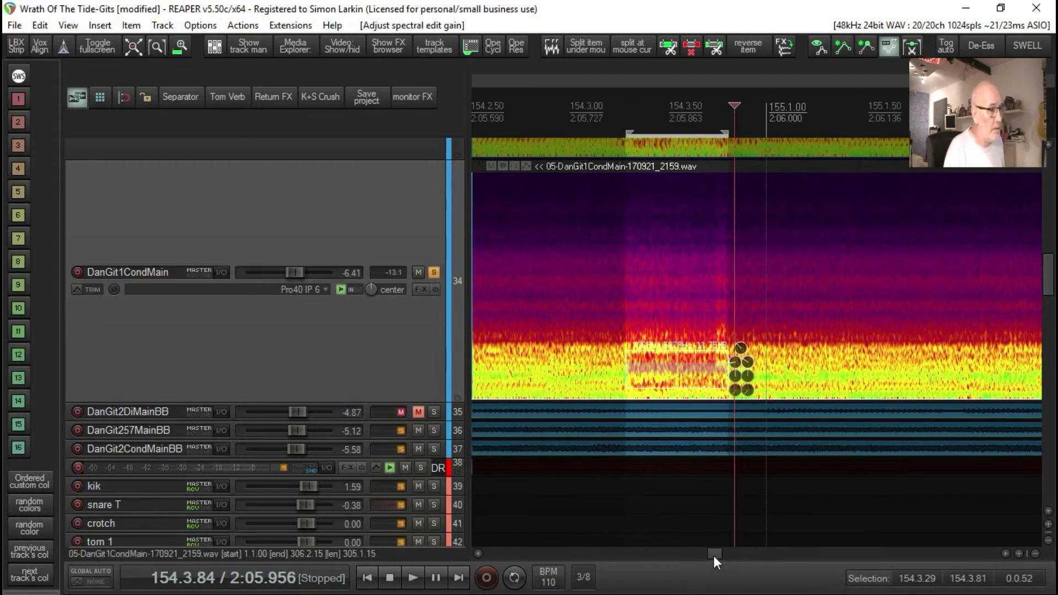
pyautogui.moveTo(713, 555); pyautogui.dragTo(712, 557)
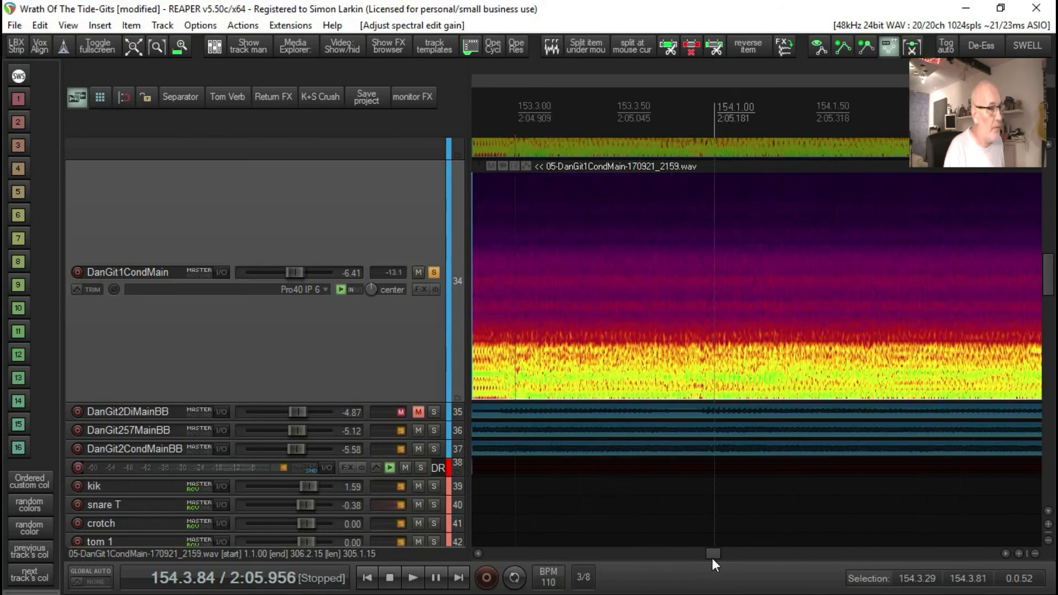
pyautogui.click(656, 144)
pyautogui.press('space')
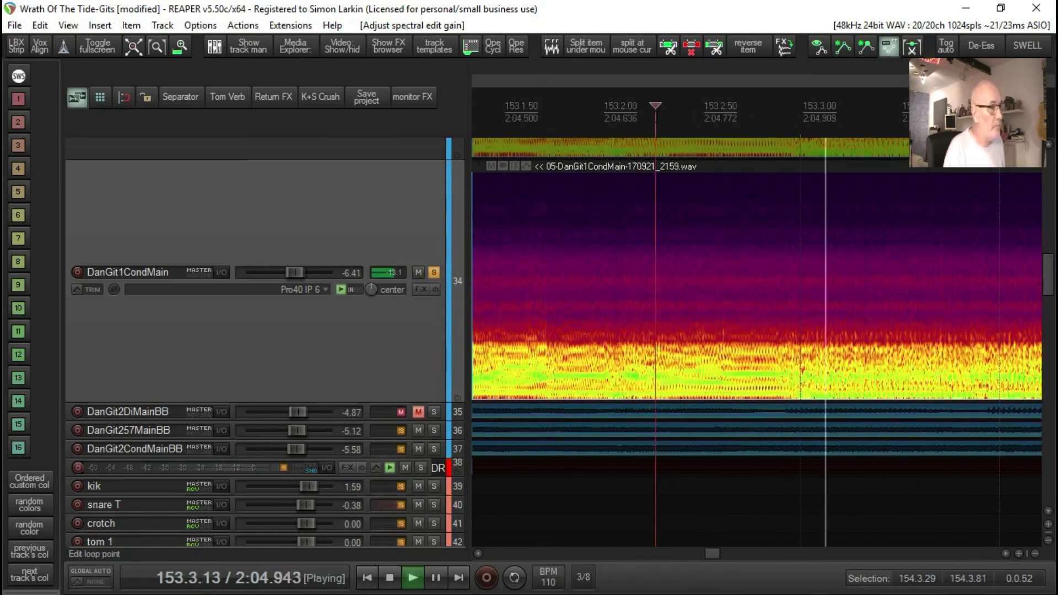
pyautogui.press('space')
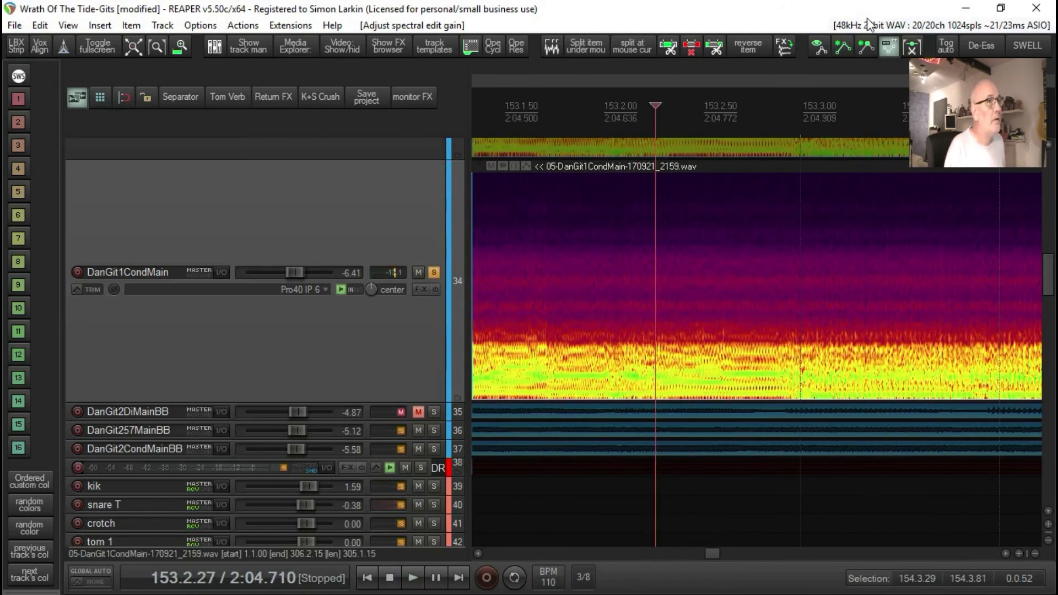
pyautogui.press('space')
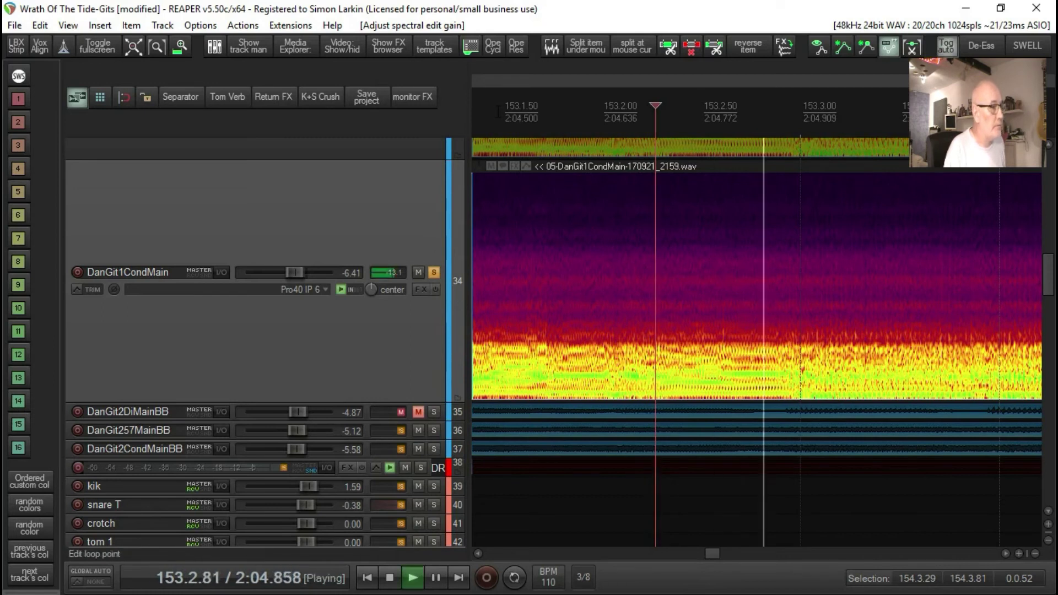
pyautogui.press('space')
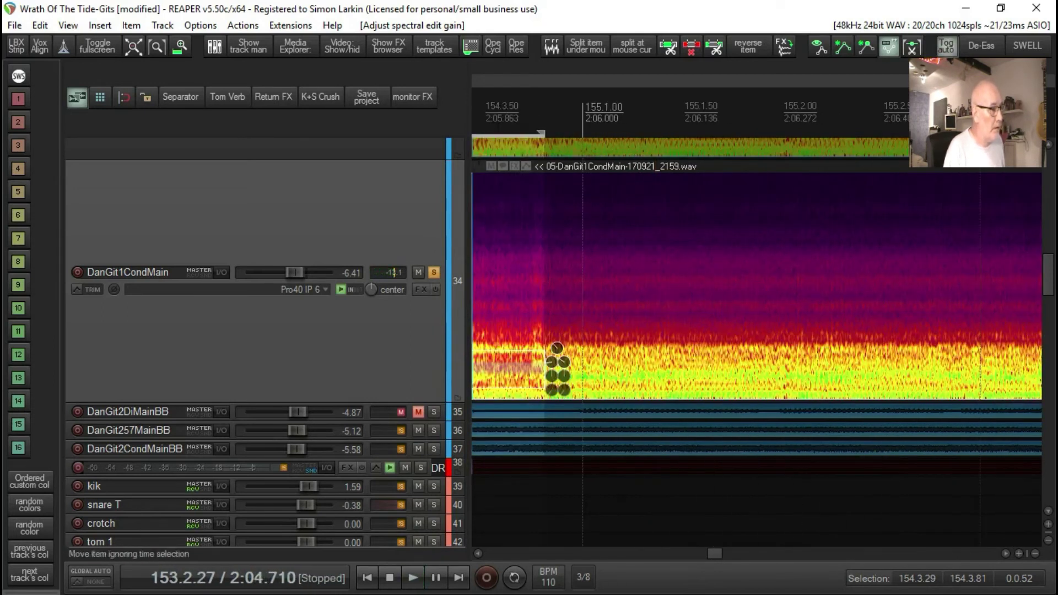
pyautogui.click(478, 553)
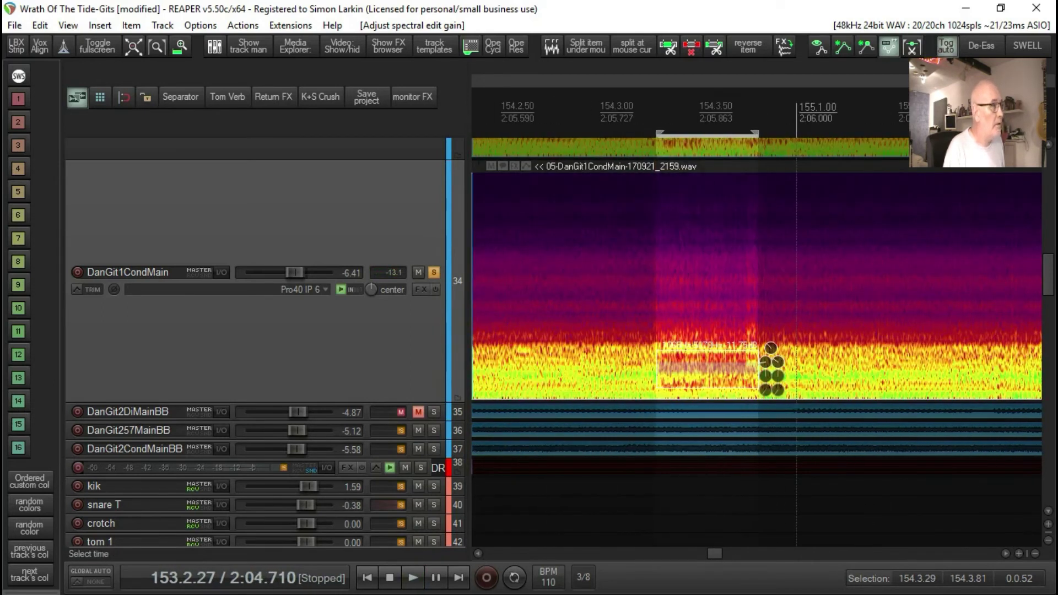
# Audition the squeak while trying the edit's gain at -3 dB, then -5.5 dB
pyautogui.click(523, 110)
pyautogui.press('space')
pyautogui.press('space')
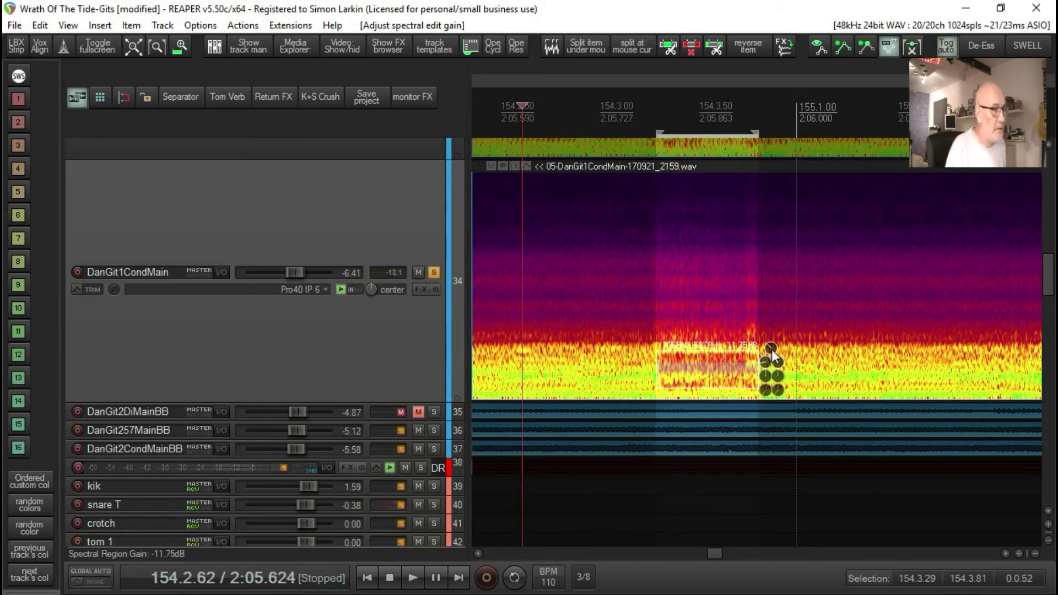
pyautogui.moveTo(771, 349); pyautogui.dragTo(783, 323)
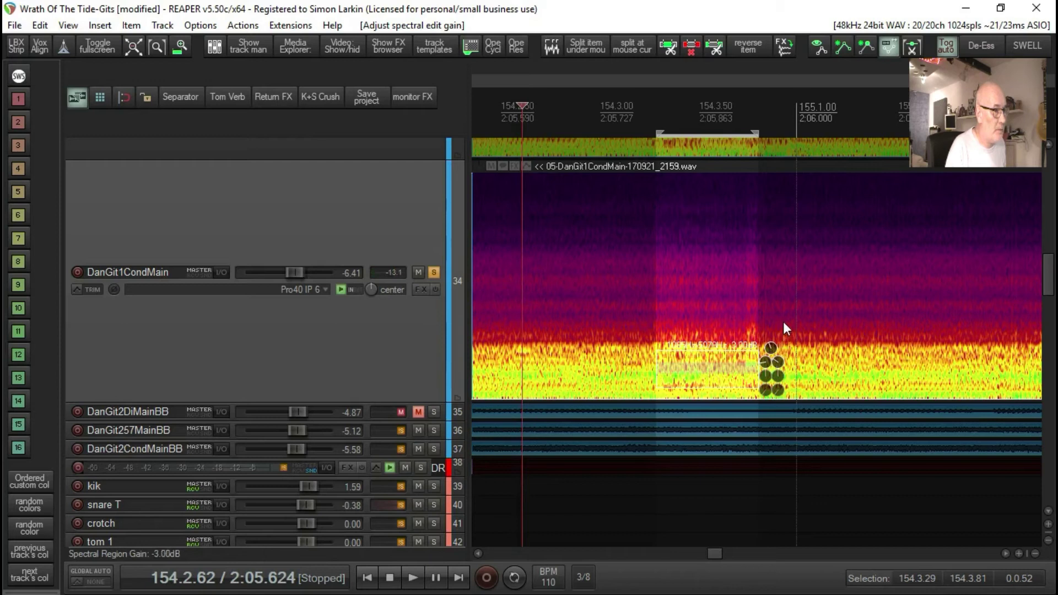
pyautogui.press('space')
pyautogui.press('space')
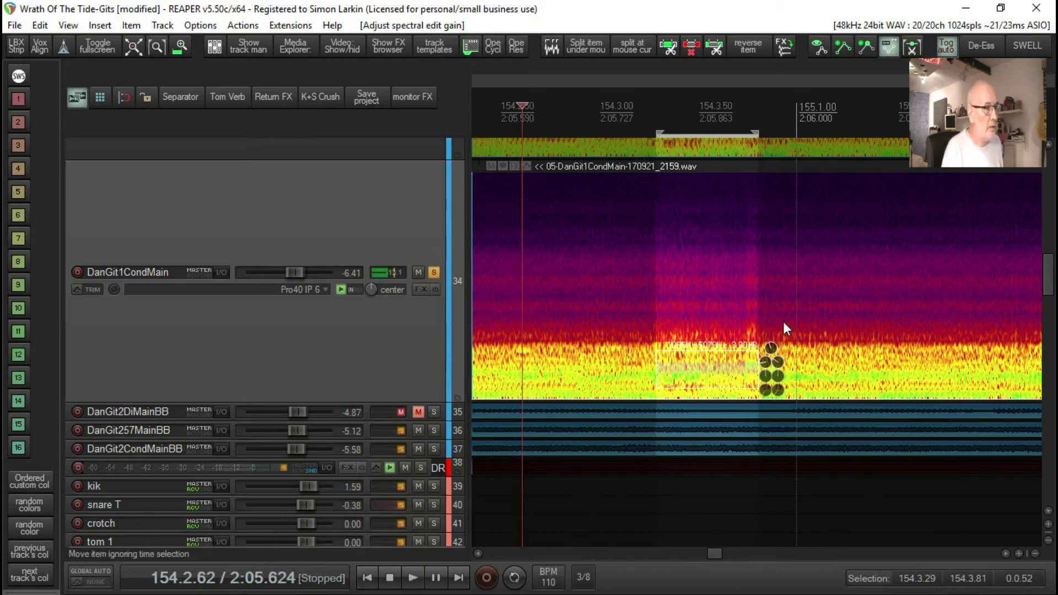
pyautogui.moveTo(775, 343); pyautogui.dragTo(775, 351)
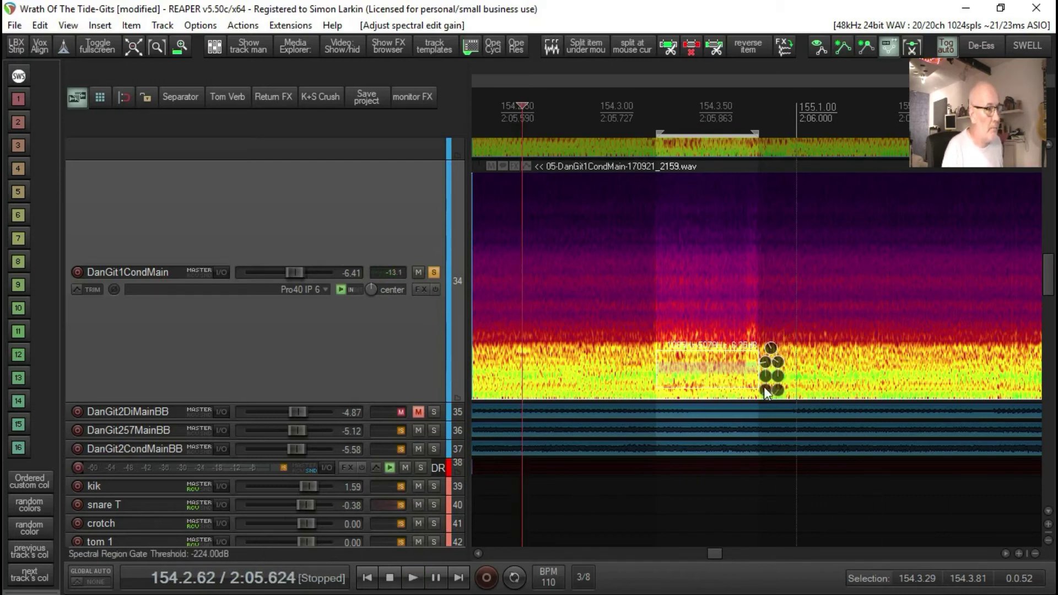
# Widen the time fade to 25% and set the edit's gain to -10.5 dB, auditioning from 154.2.20
pyautogui.moveTo(772, 361); pyautogui.dragTo(769, 371)
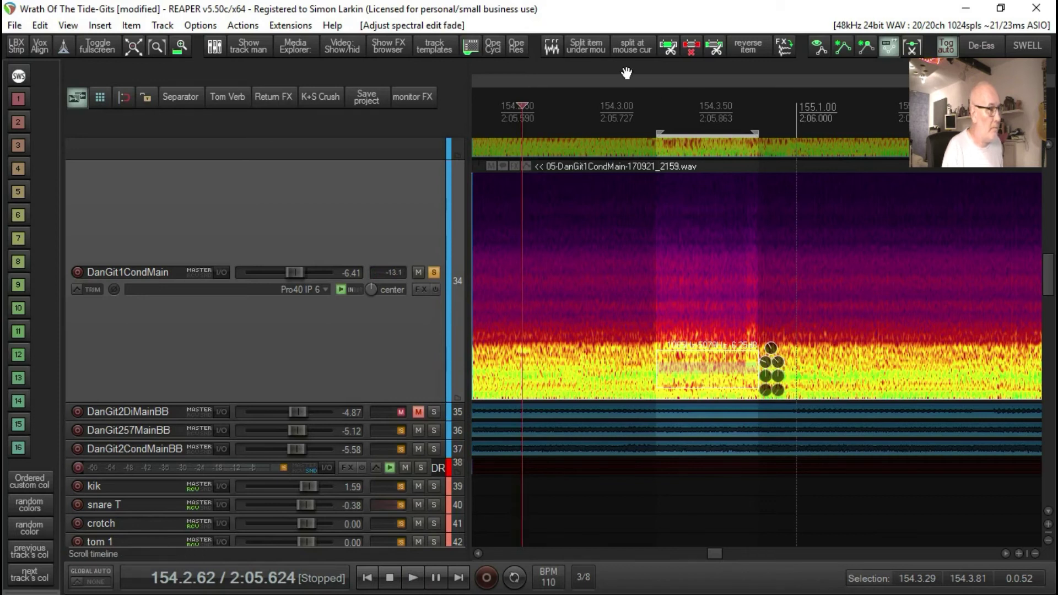
pyautogui.press('space')
pyautogui.press('space')
pyautogui.scroll(-2, 591, 84)
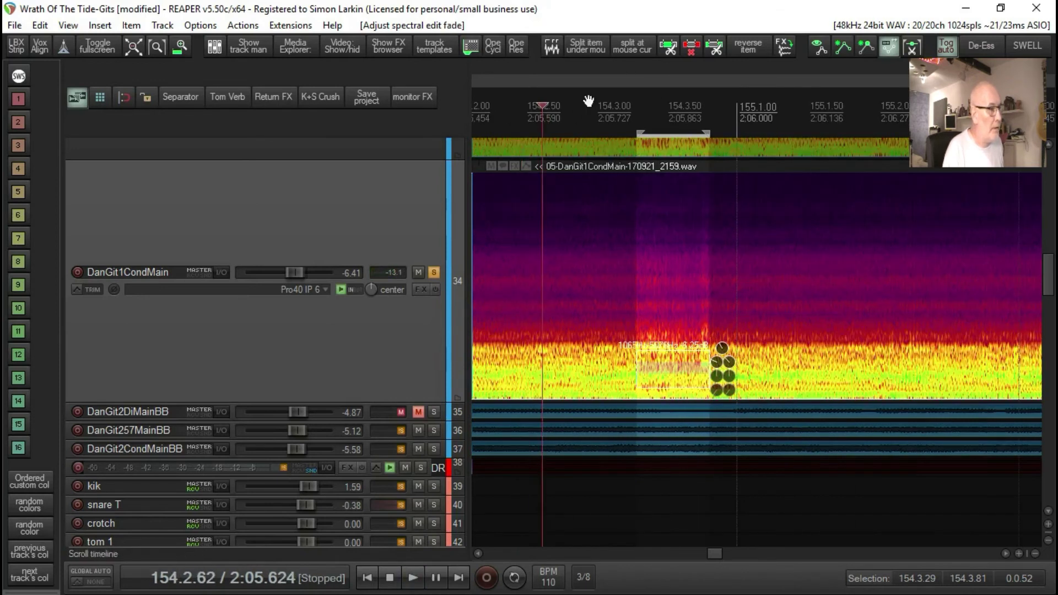
pyautogui.doubleClick(722, 349)
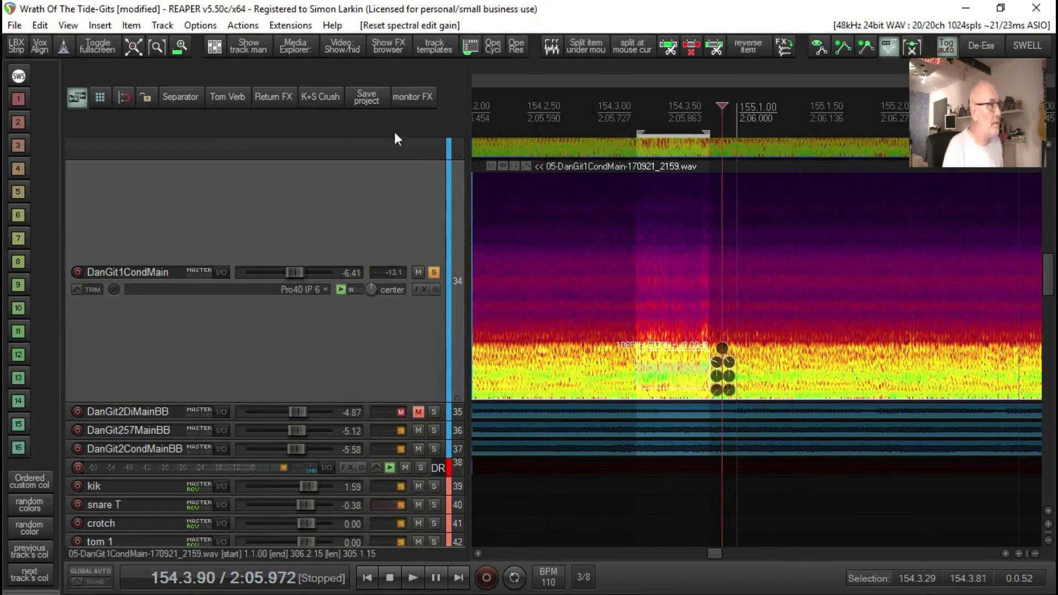
pyautogui.click(483, 127)
pyautogui.press('space')
pyautogui.press('space')
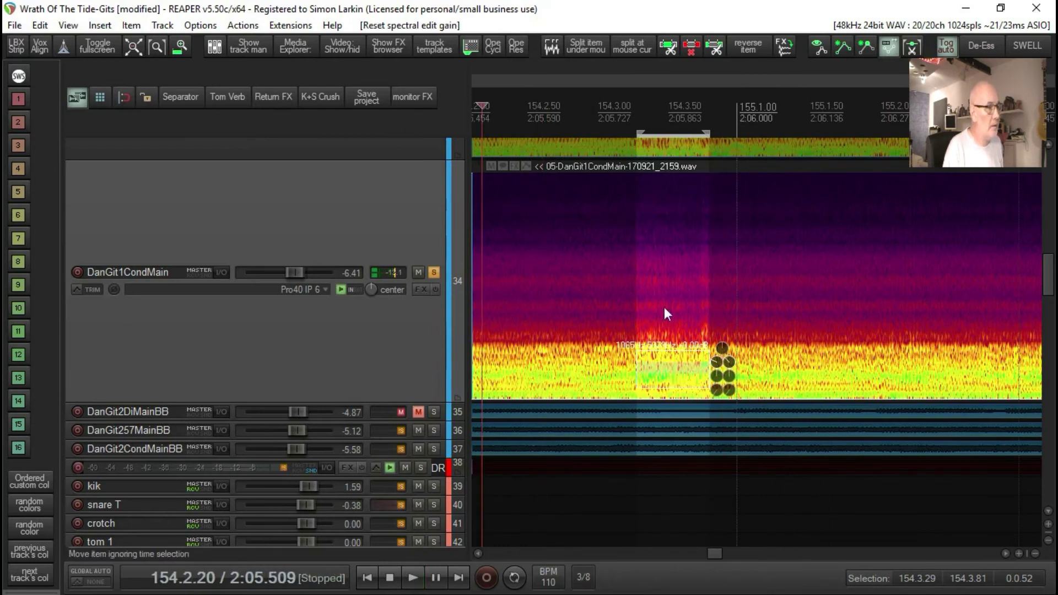
pyautogui.moveTo(722, 347); pyautogui.dragTo(719, 380)
pyautogui.press('space')
pyautogui.press('space')
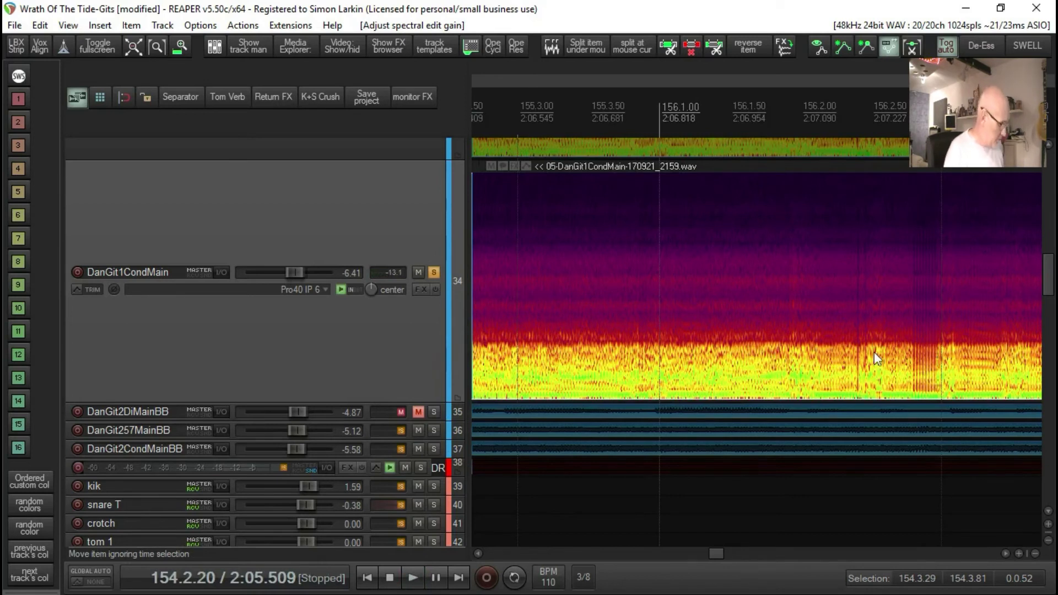
pyautogui.press('pageup')
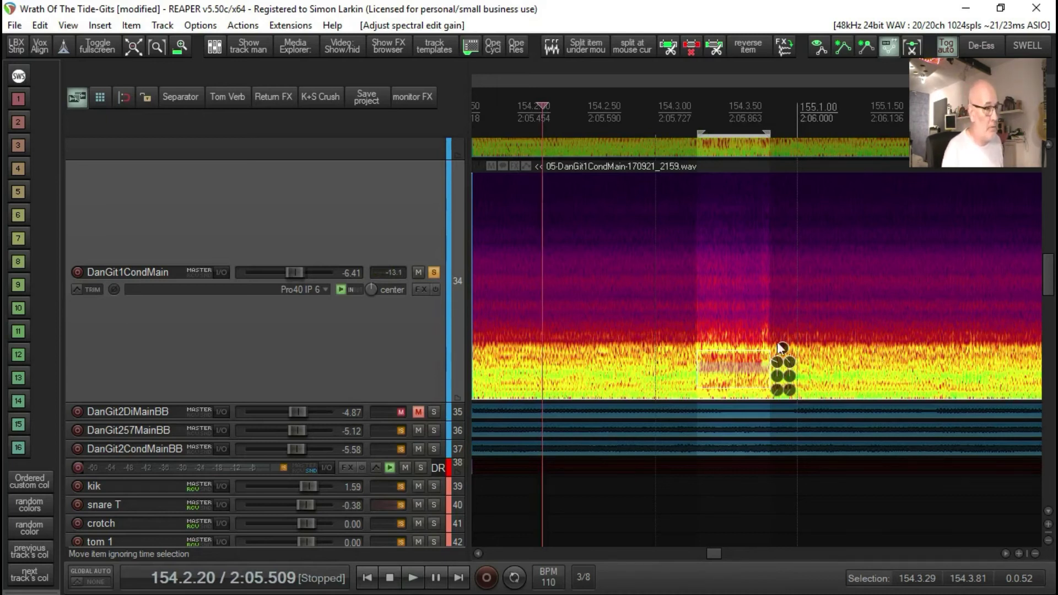
pyautogui.click(738, 369)
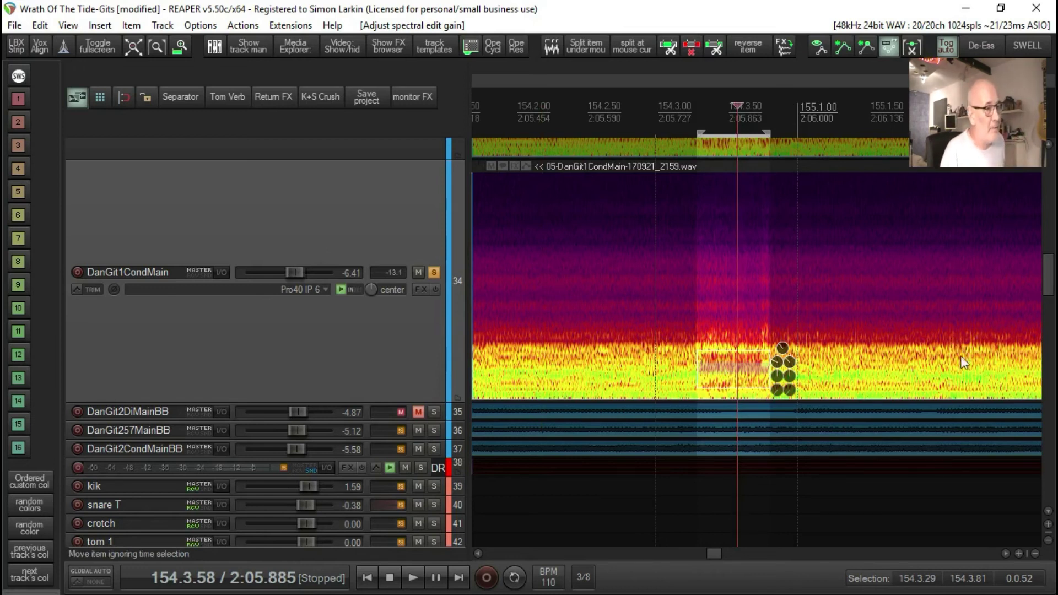
pyautogui.moveTo(714, 558); pyautogui.dragTo(718, 557)
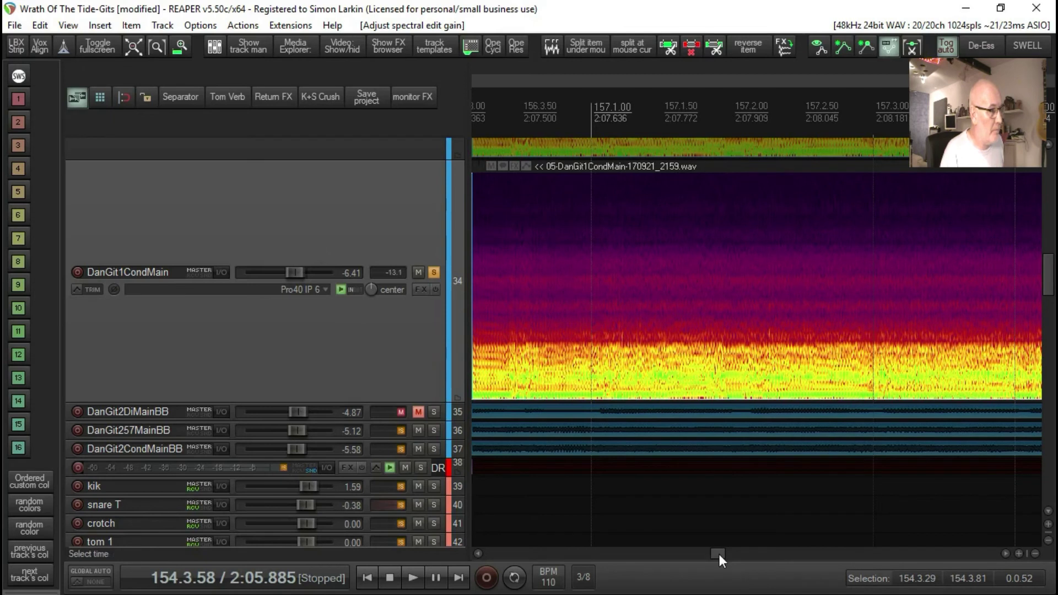
pyautogui.moveTo(718, 553); pyautogui.dragTo(716, 553)
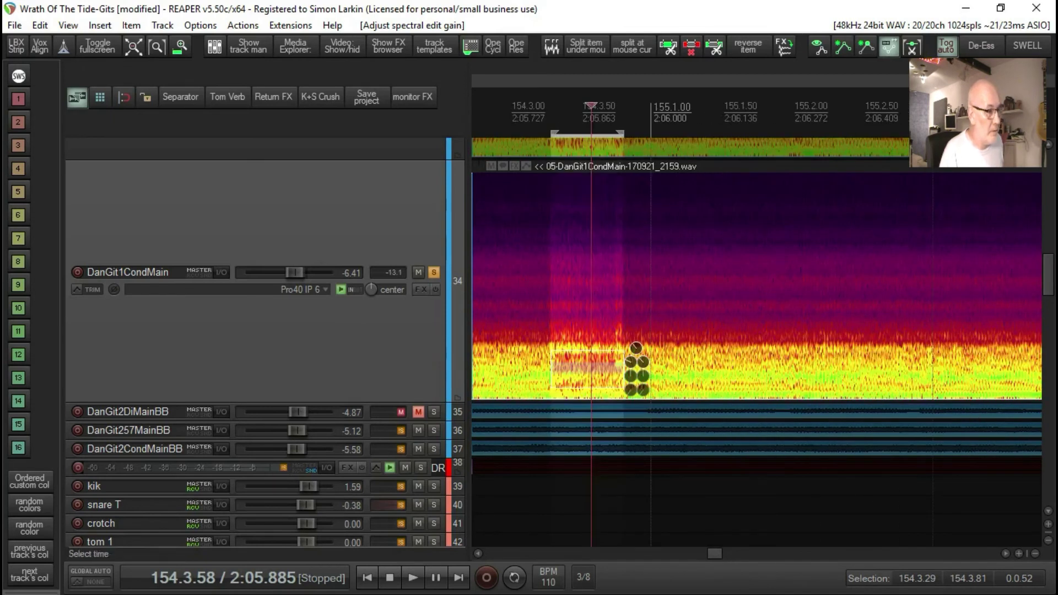
pyautogui.click(1004, 552)
pyautogui.click(1004, 551)
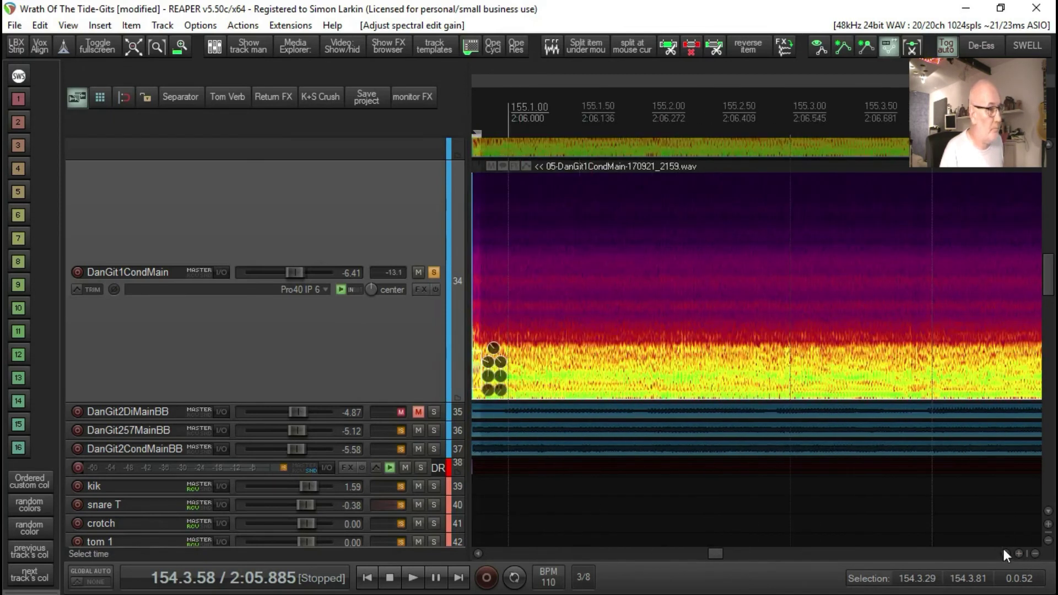
pyautogui.click(1003, 547)
pyautogui.click(1004, 550)
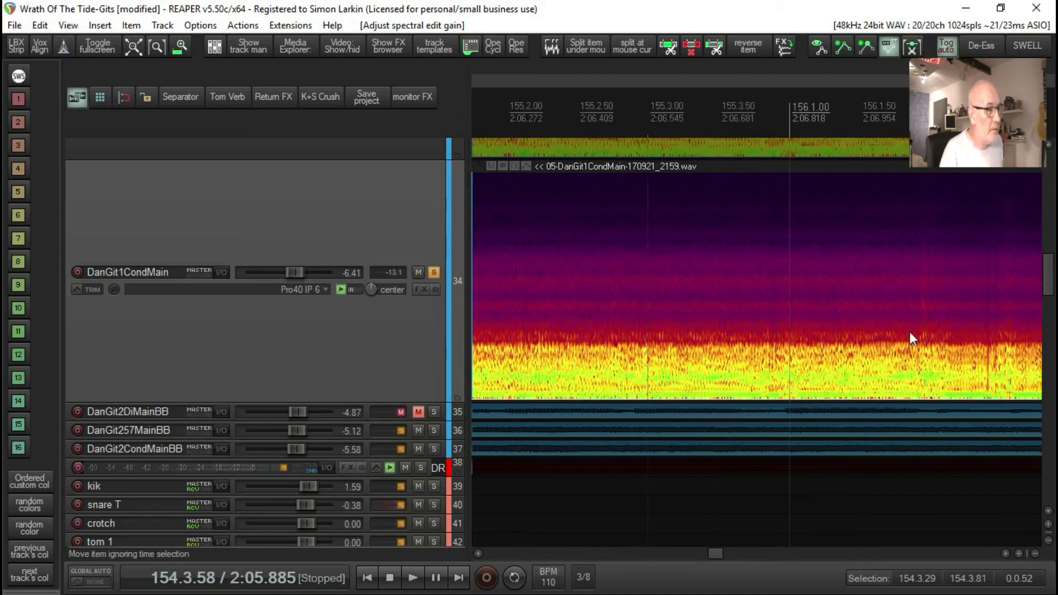
pyautogui.scroll(5, 928, 324)
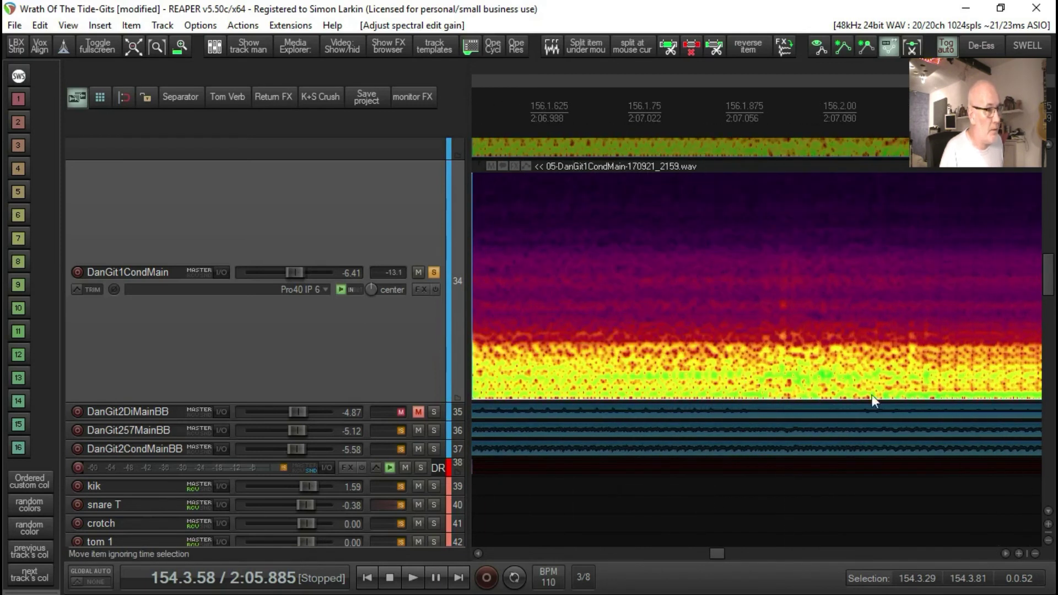
pyautogui.scroll(-6, 697, 388)
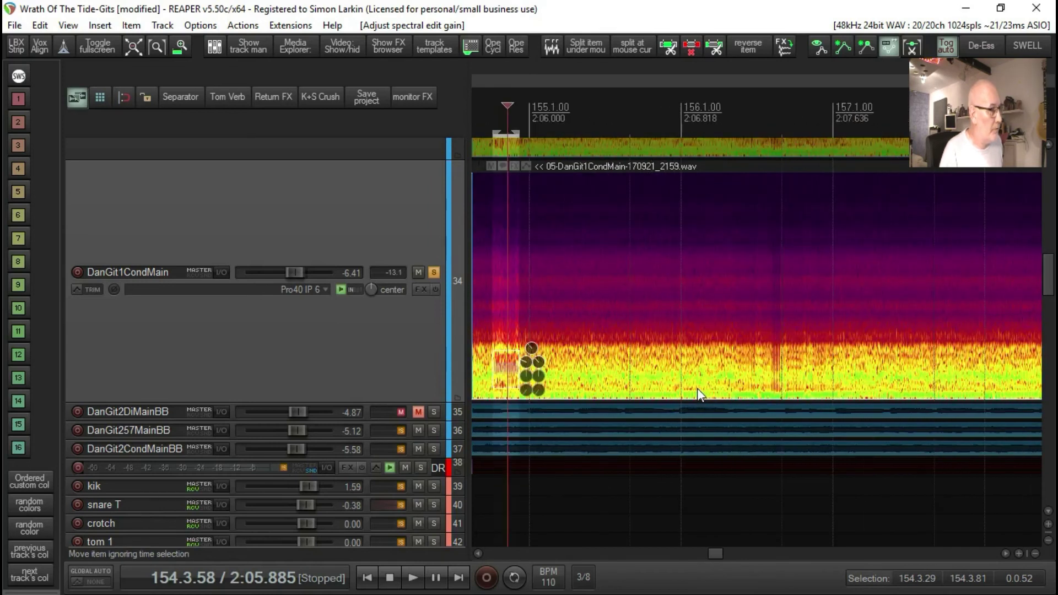
pyautogui.click(504, 369)
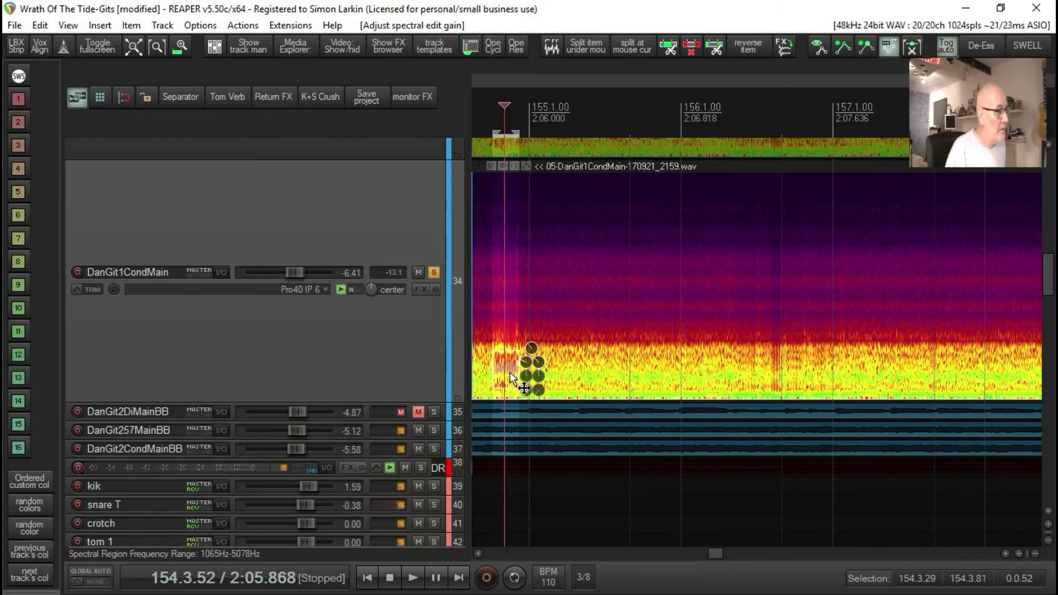
# Drag the spectral edit right to just past bar 157, spanning about 573Hz–4587Hz
pyautogui.moveTo(502, 368); pyautogui.dragTo(994, 376)
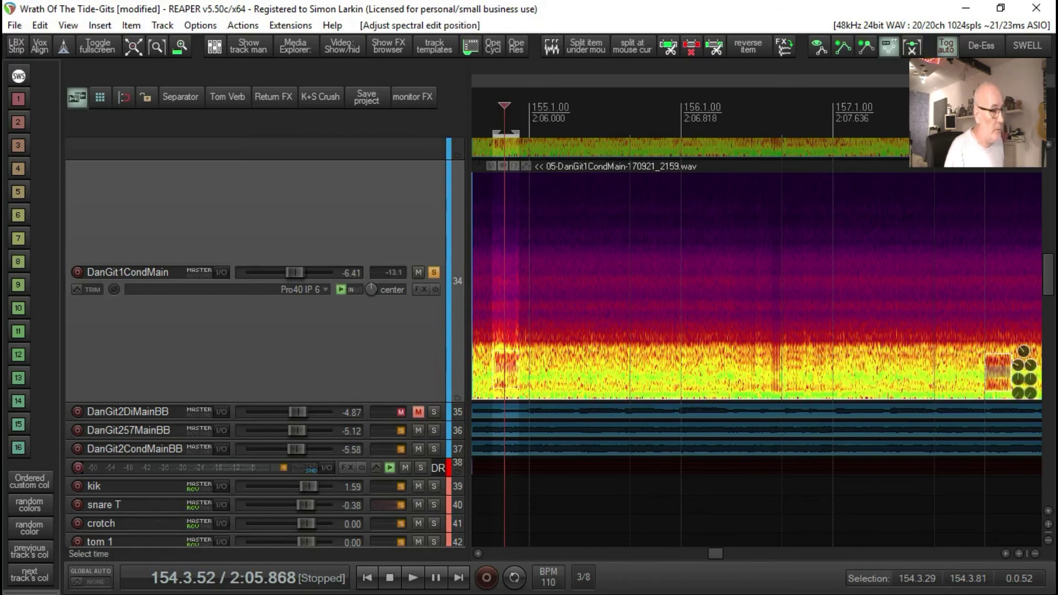
pyautogui.click(1005, 554)
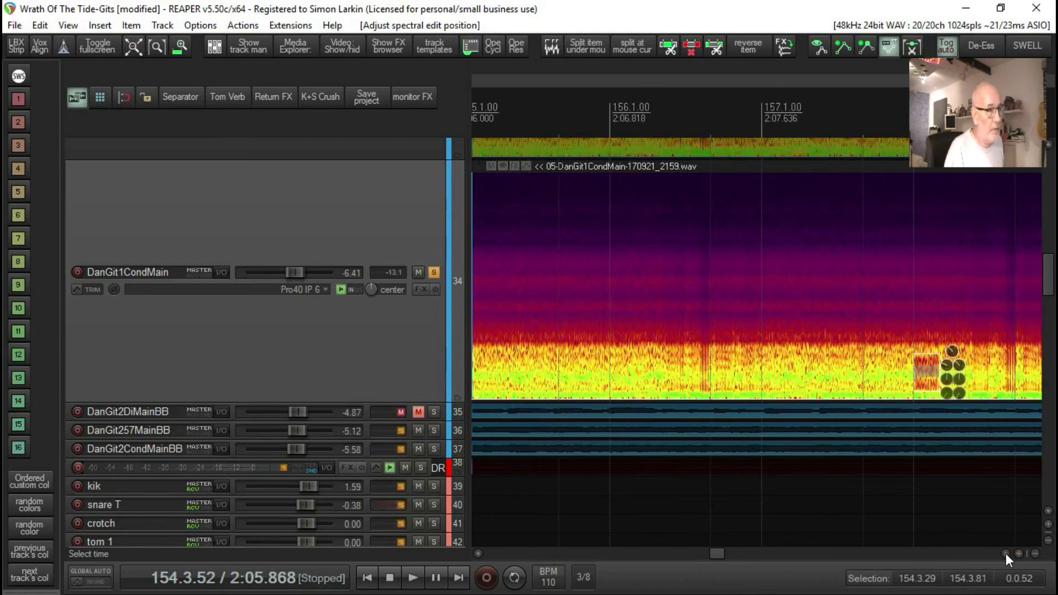
pyautogui.click(1006, 553)
pyautogui.click(1006, 553)
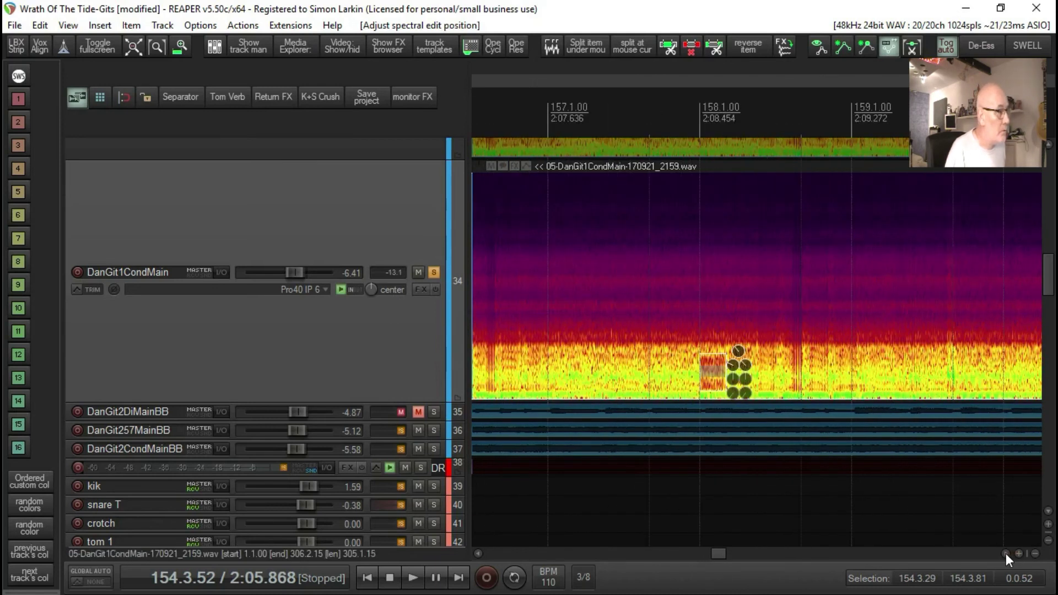
pyautogui.click(480, 551)
pyautogui.click(481, 552)
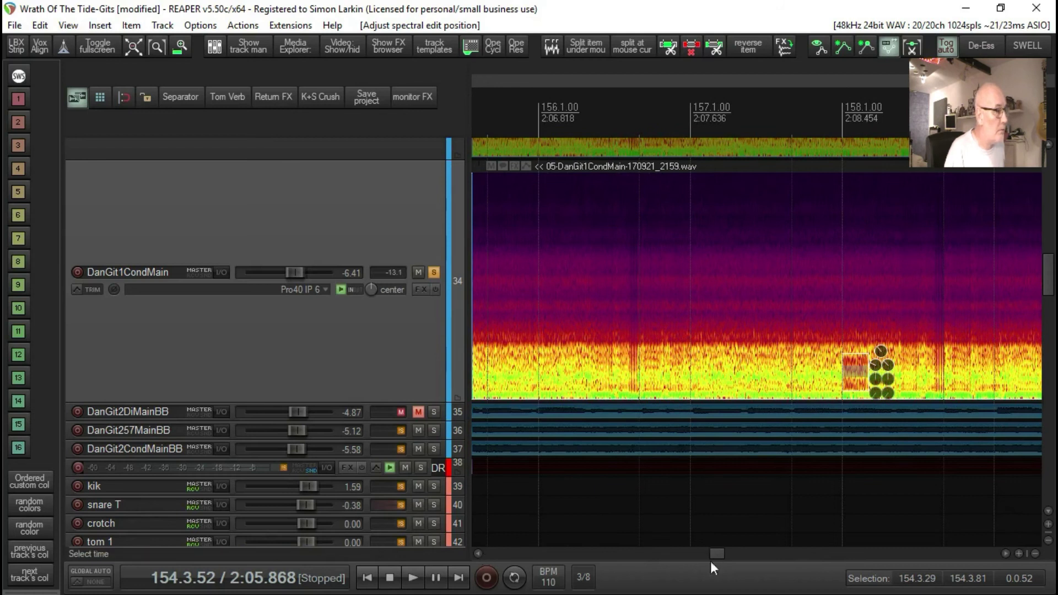
pyautogui.click(480, 554)
pyautogui.click(480, 553)
pyautogui.click(481, 553)
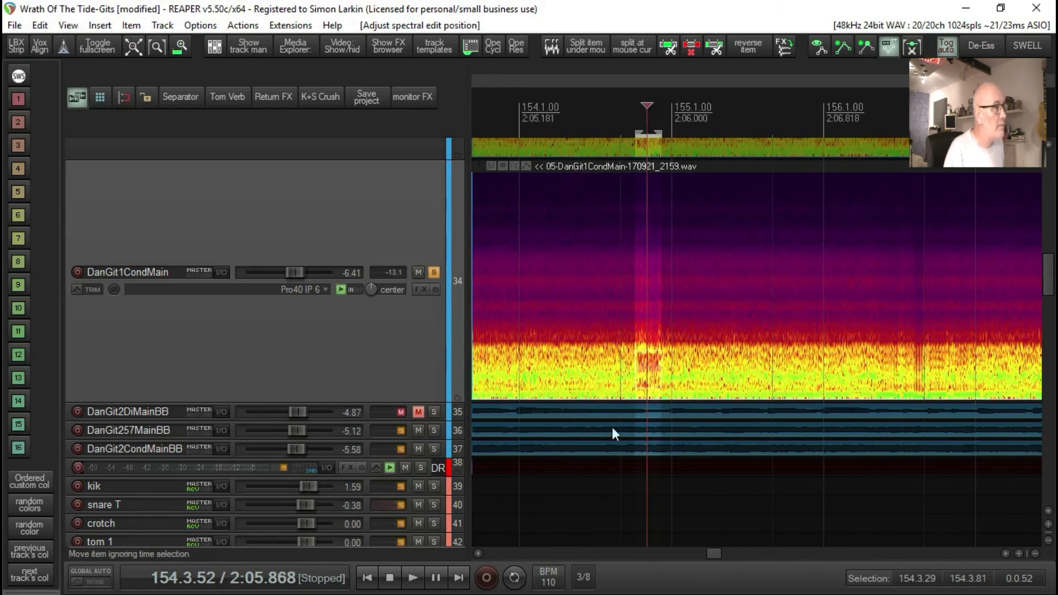
pyautogui.click(567, 430)
pyautogui.press('space')
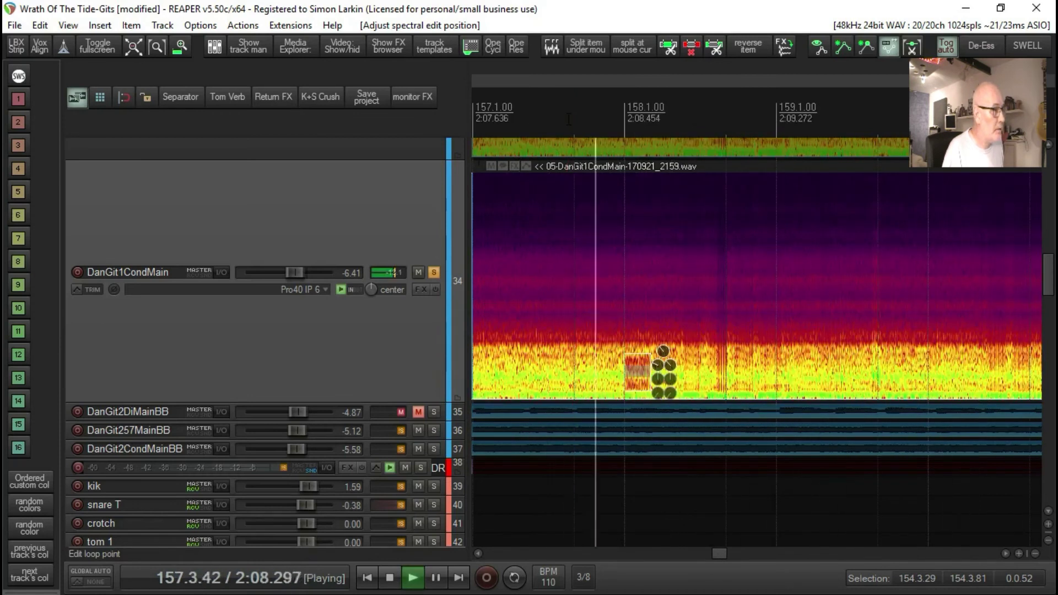
pyautogui.press('space')
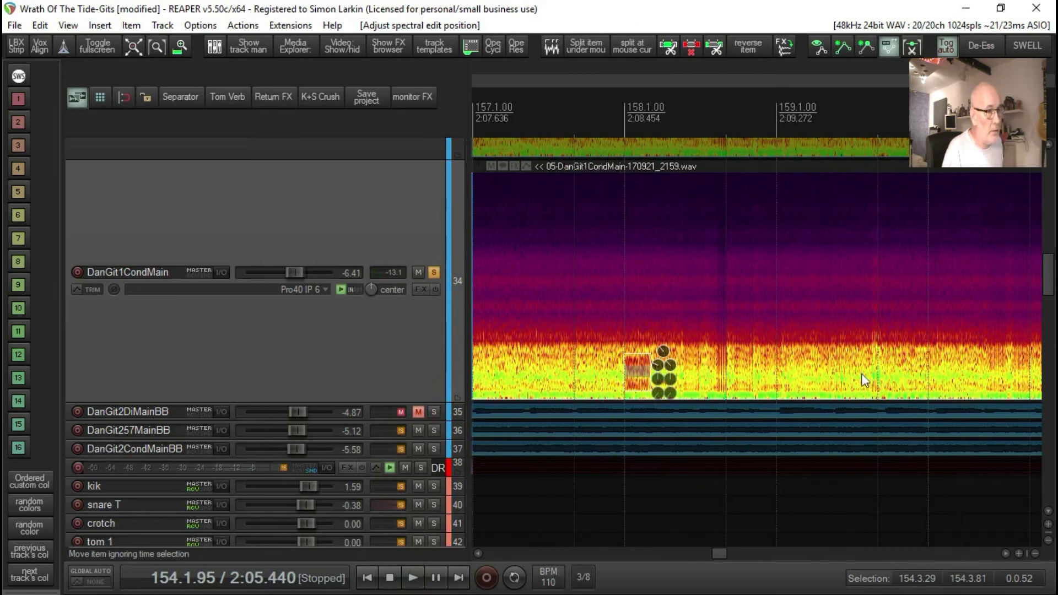
pyautogui.scroll(5, 864, 380)
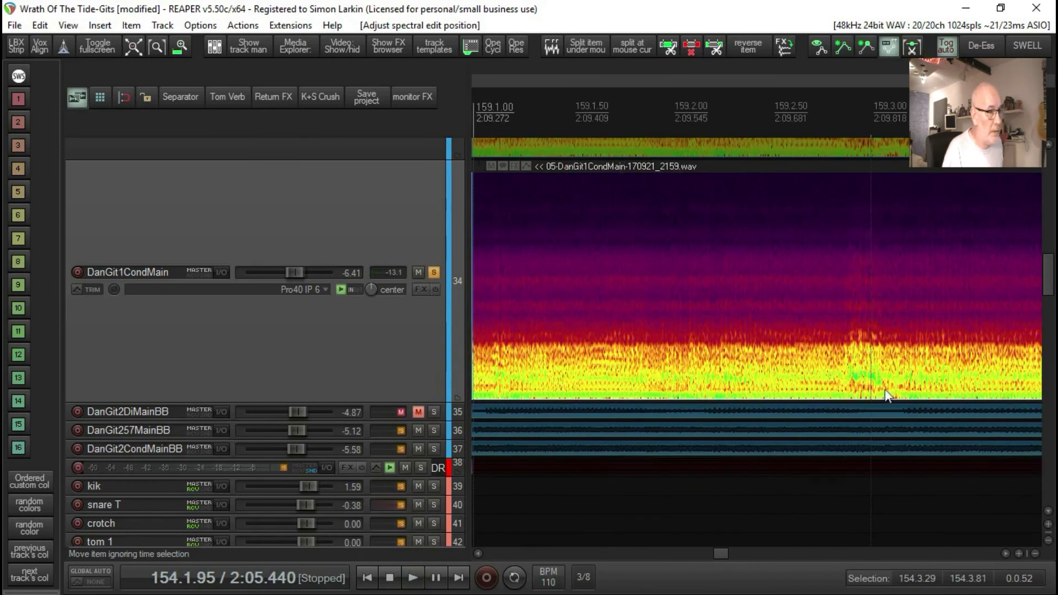
pyautogui.scroll(-6, 875, 371)
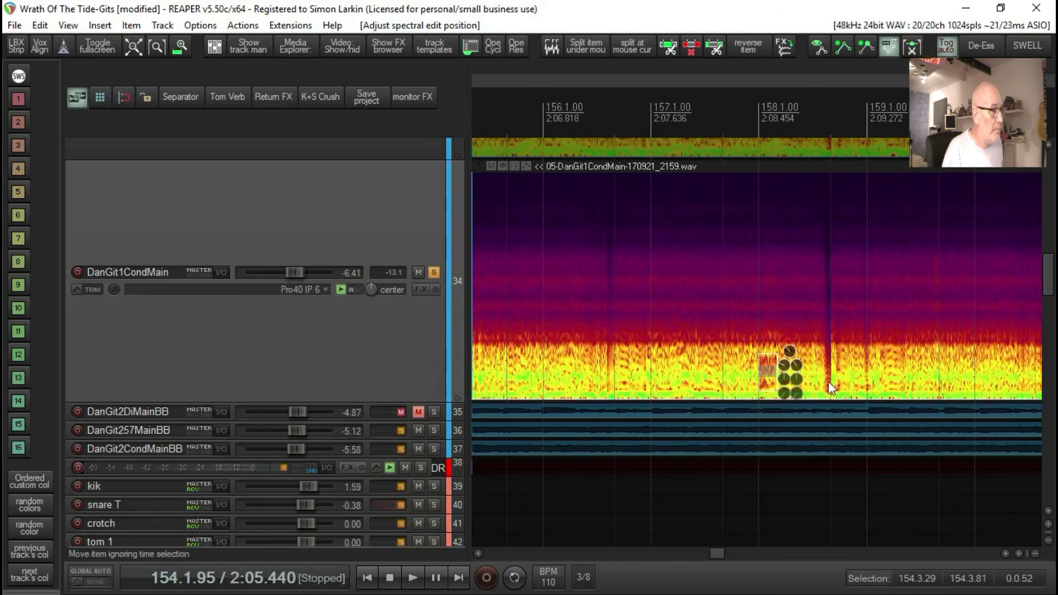
pyautogui.scroll(-3, 828, 383)
pyautogui.moveTo(785, 373); pyautogui.dragTo(912, 375)
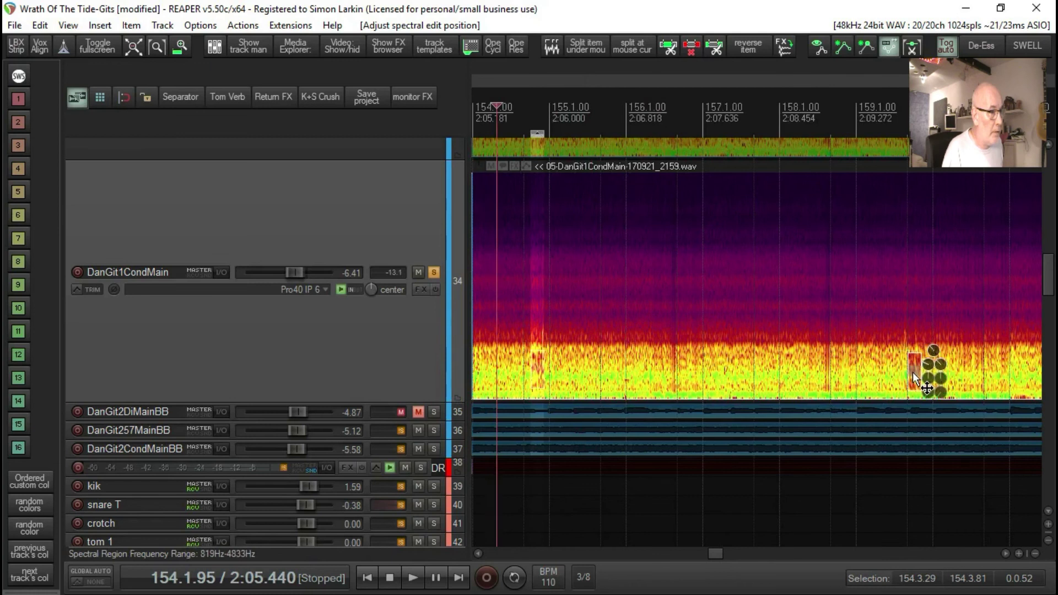
# Nudge the edit onto the bar-159 squeak at 901Hz–4915Hz and audition from bar 152
pyautogui.scroll(7, 912, 376)
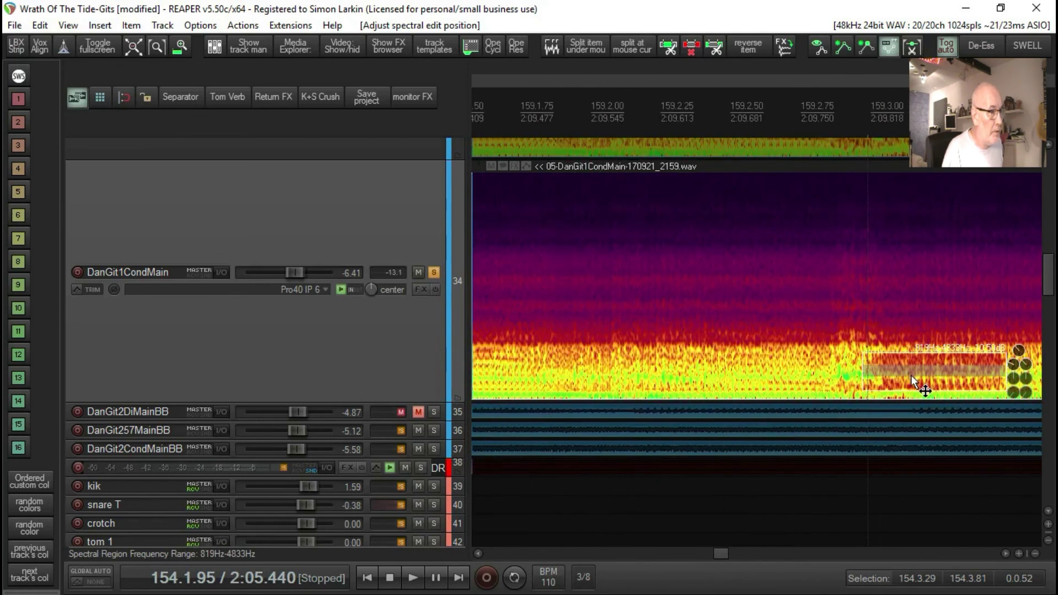
pyautogui.moveTo(903, 372); pyautogui.dragTo(842, 369)
pyautogui.scroll(-4, 842, 369)
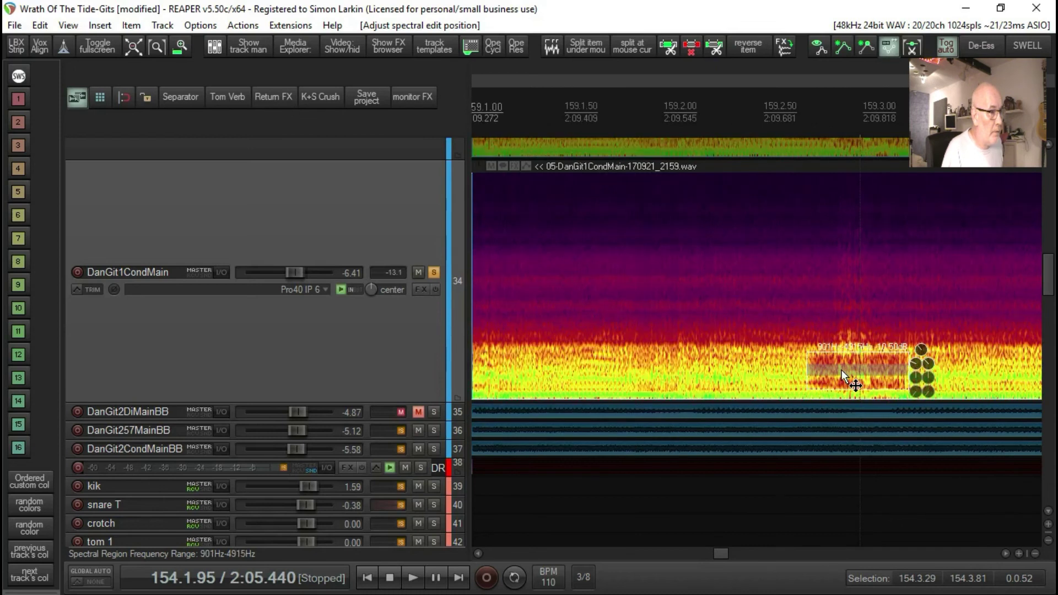
pyautogui.scroll(-8, 841, 369)
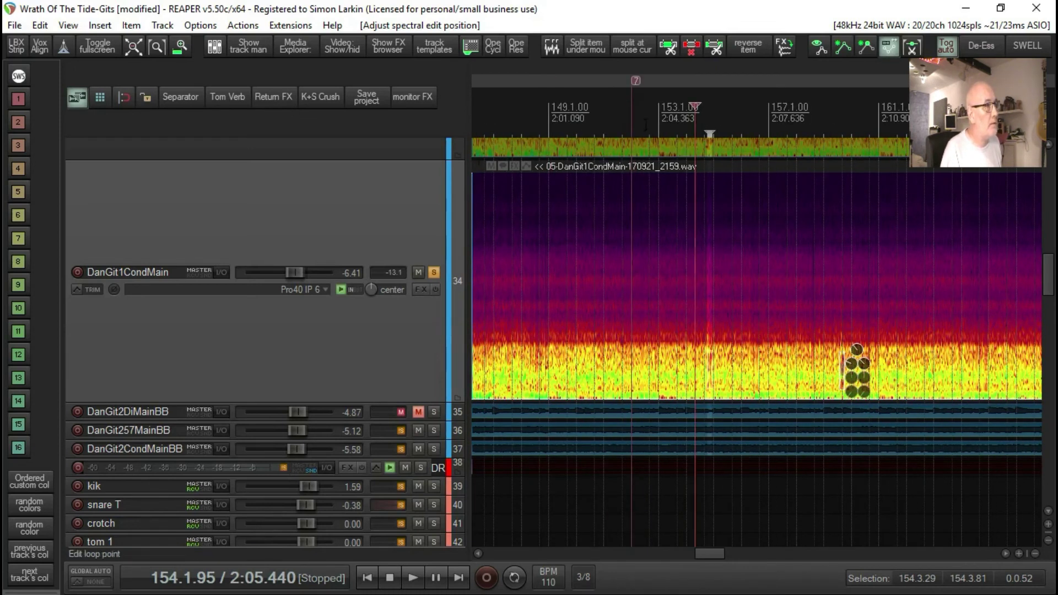
pyautogui.click(644, 113)
pyautogui.press('space')
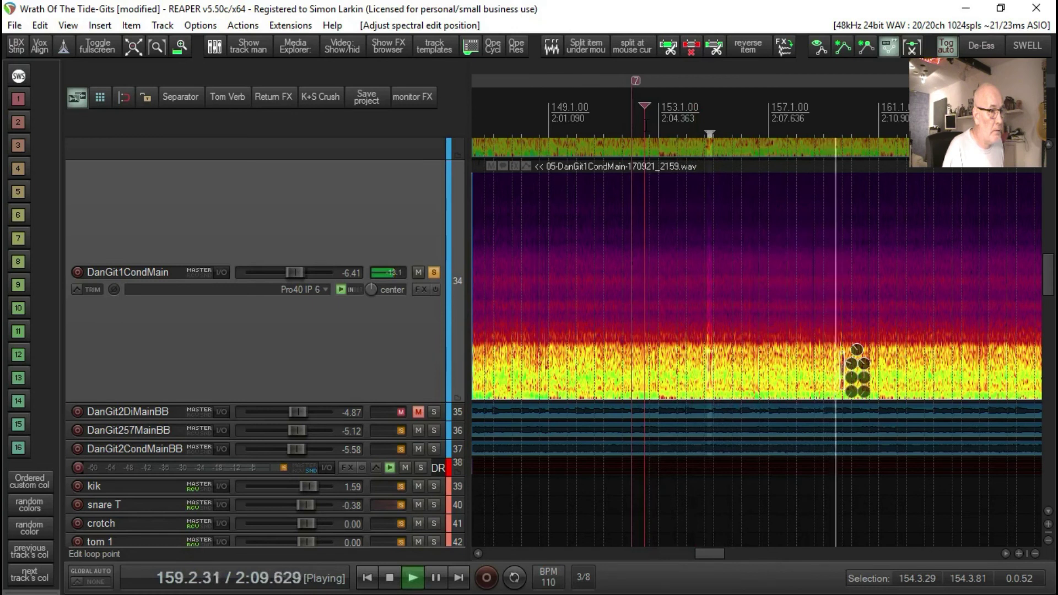
pyautogui.press('space')
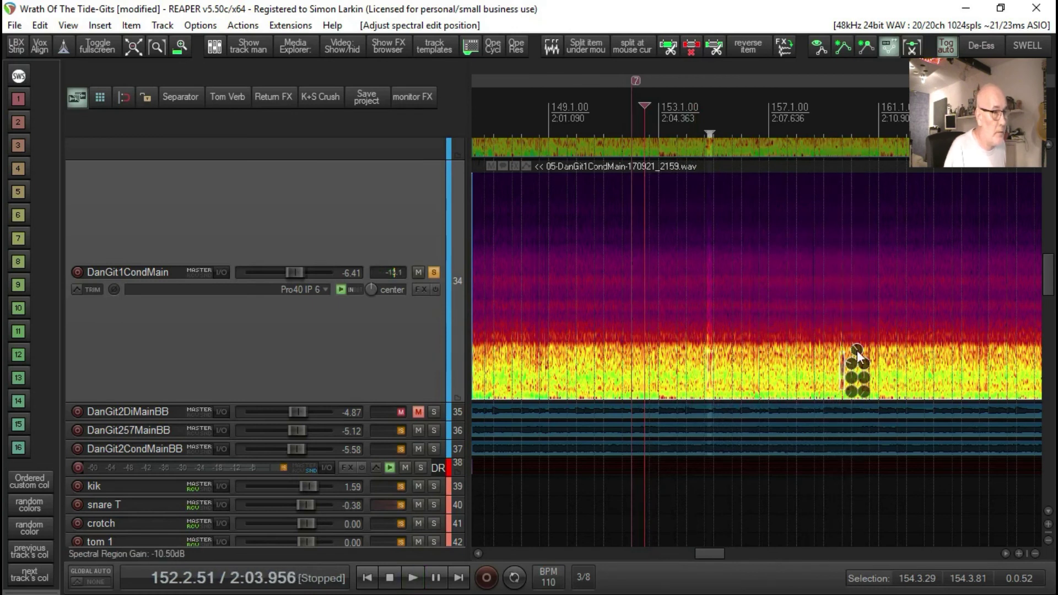
# Narrow the second spectral edit to about 1065Hz–4505Hz and trim its start and end
pyautogui.scroll(5, 855, 393)
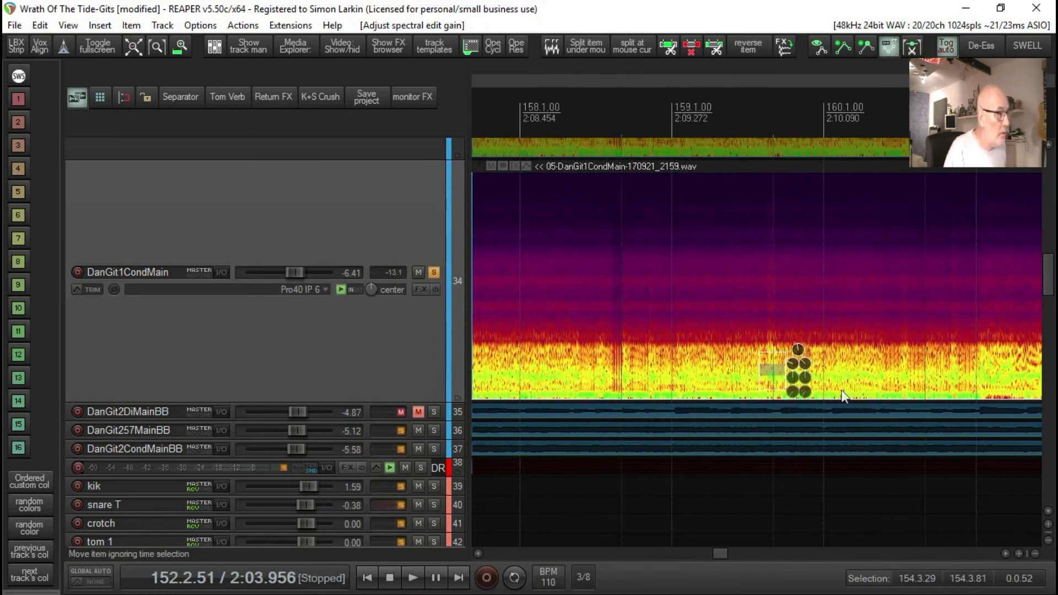
pyautogui.scroll(3, 722, 379)
pyautogui.scroll(3, 884, 389)
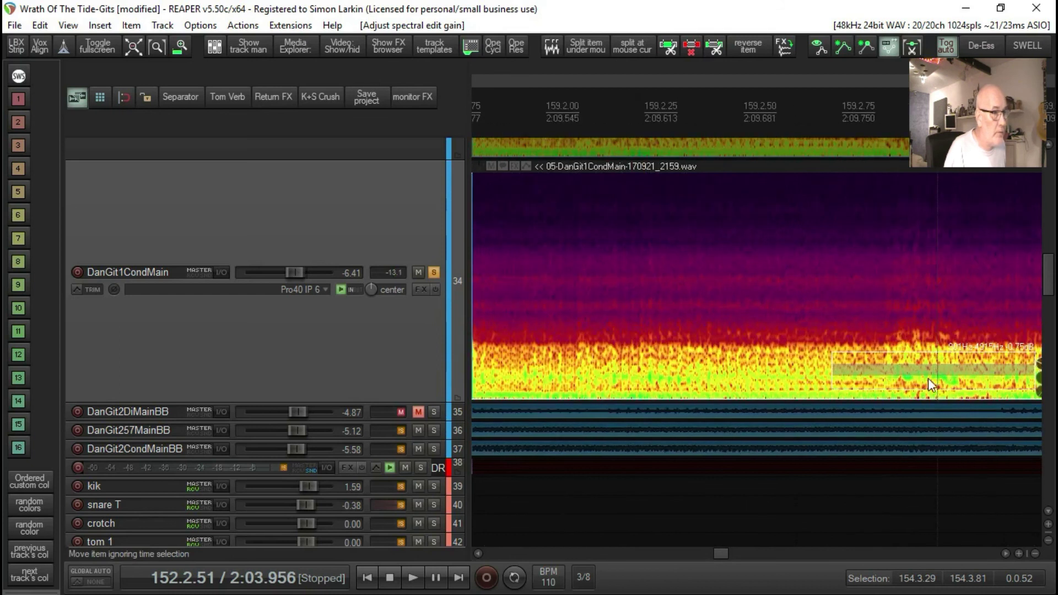
pyautogui.moveTo(931, 390); pyautogui.dragTo(931, 387)
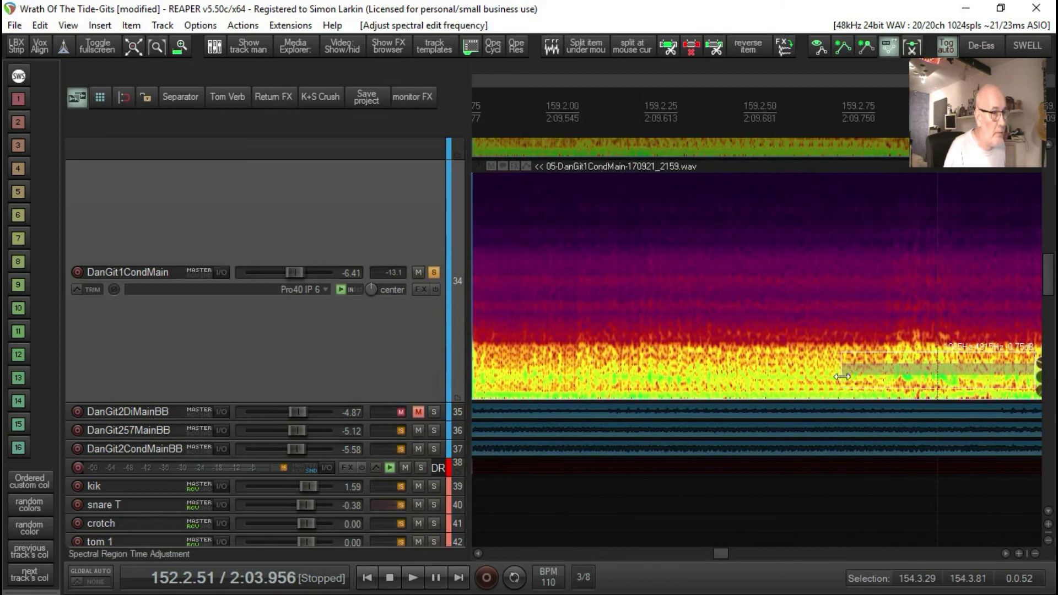
pyautogui.moveTo(841, 377); pyautogui.dragTo(907, 353)
pyautogui.moveTo(1035, 380); pyautogui.dragTo(968, 392)
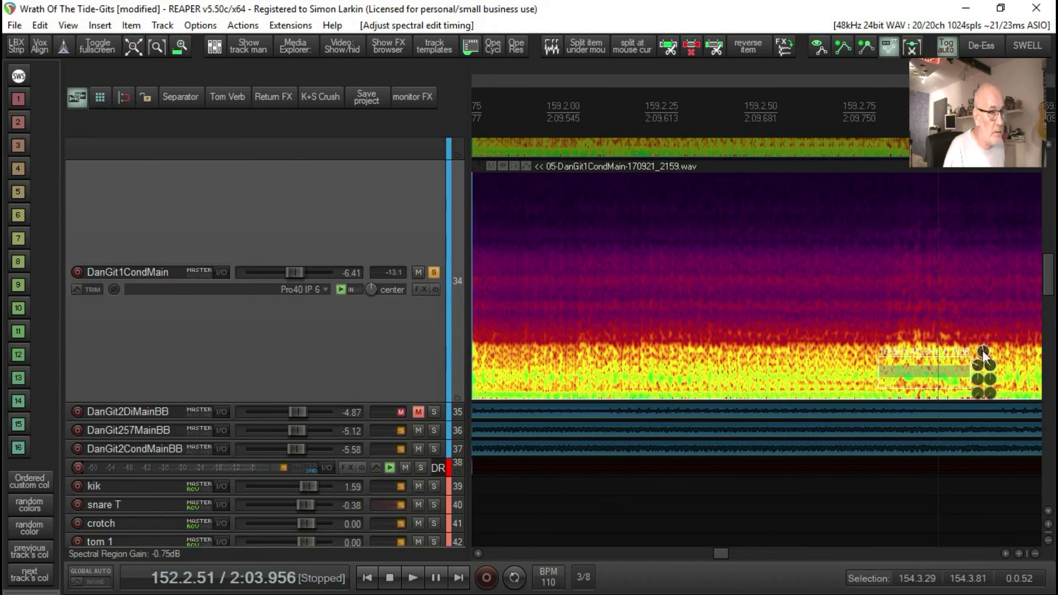
# Lower the gain inside the spectral edit and play the passage to audition it
pyautogui.moveTo(983, 350); pyautogui.dragTo(983, 357)
pyautogui.scroll(-3, 907, 325)
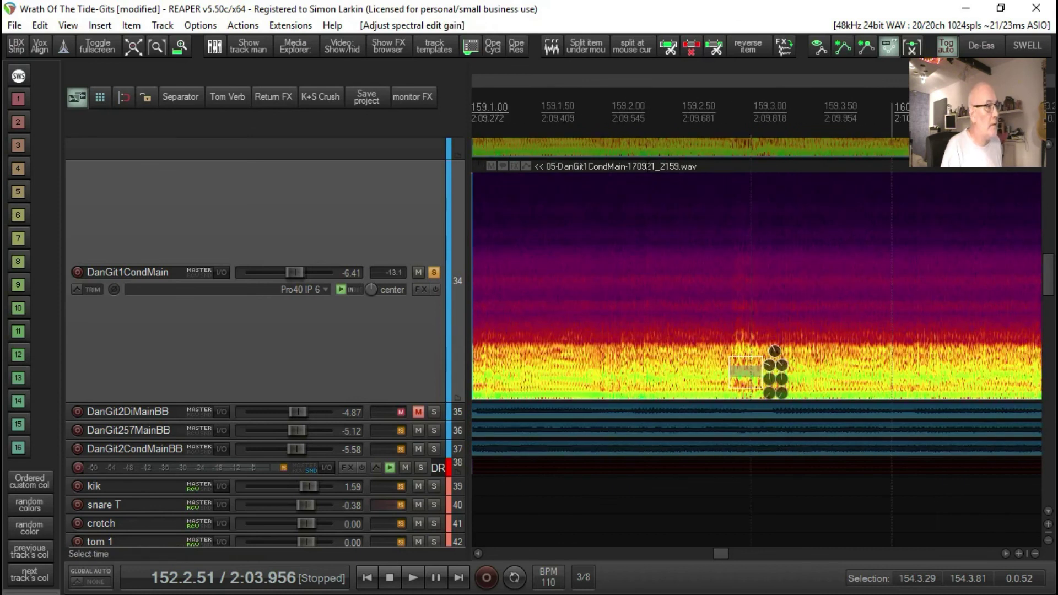
pyautogui.press('space')
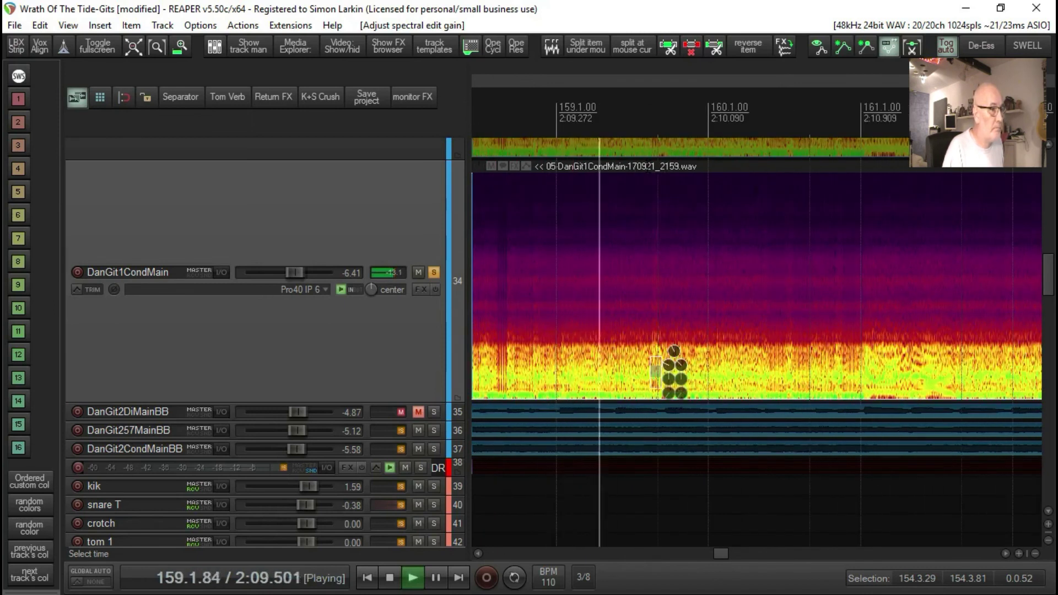
pyautogui.press('space')
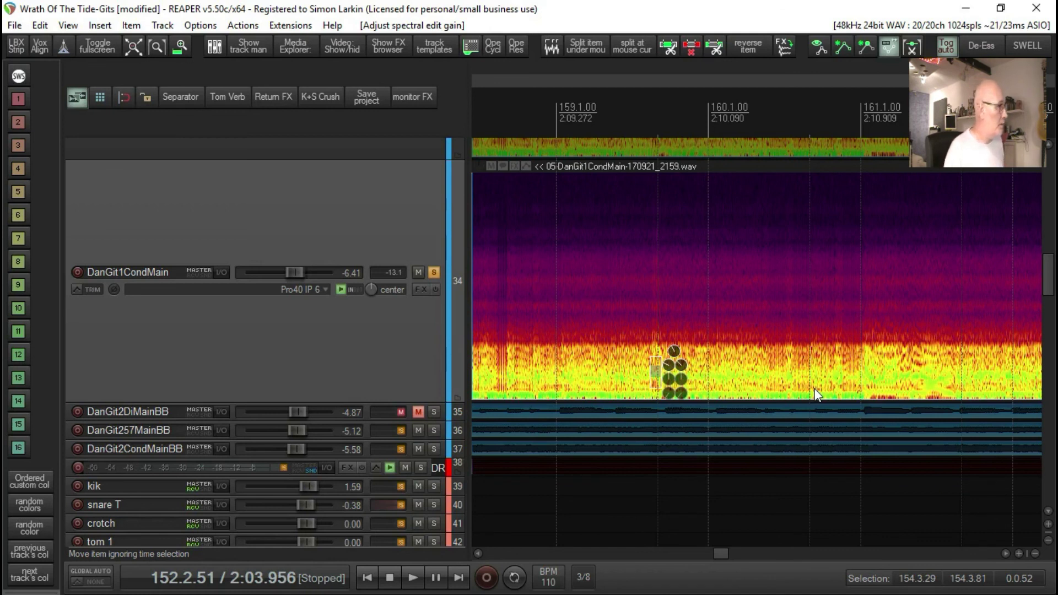
pyautogui.scroll(-4, 816, 394)
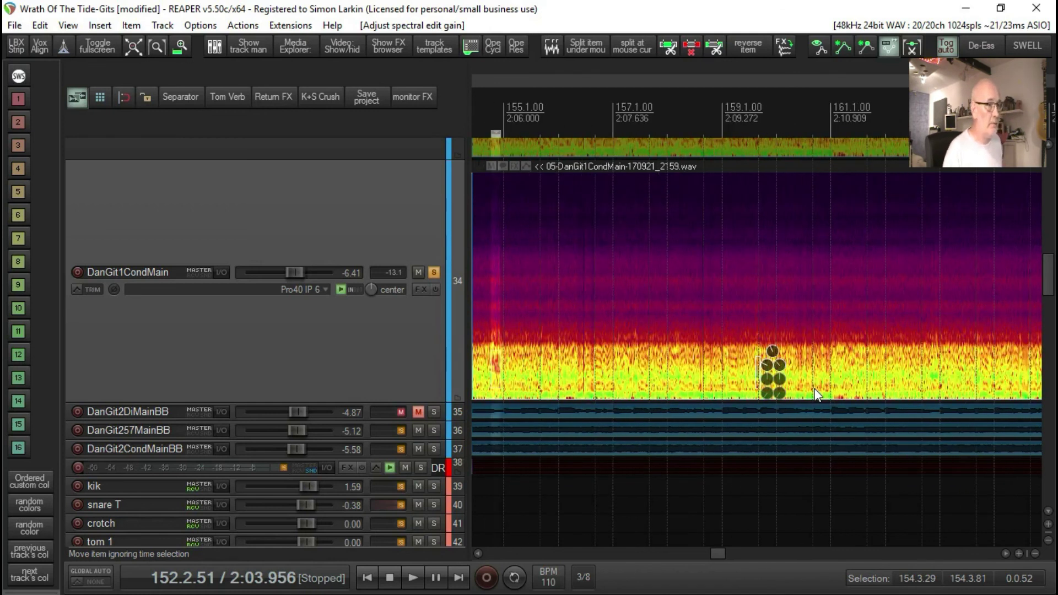